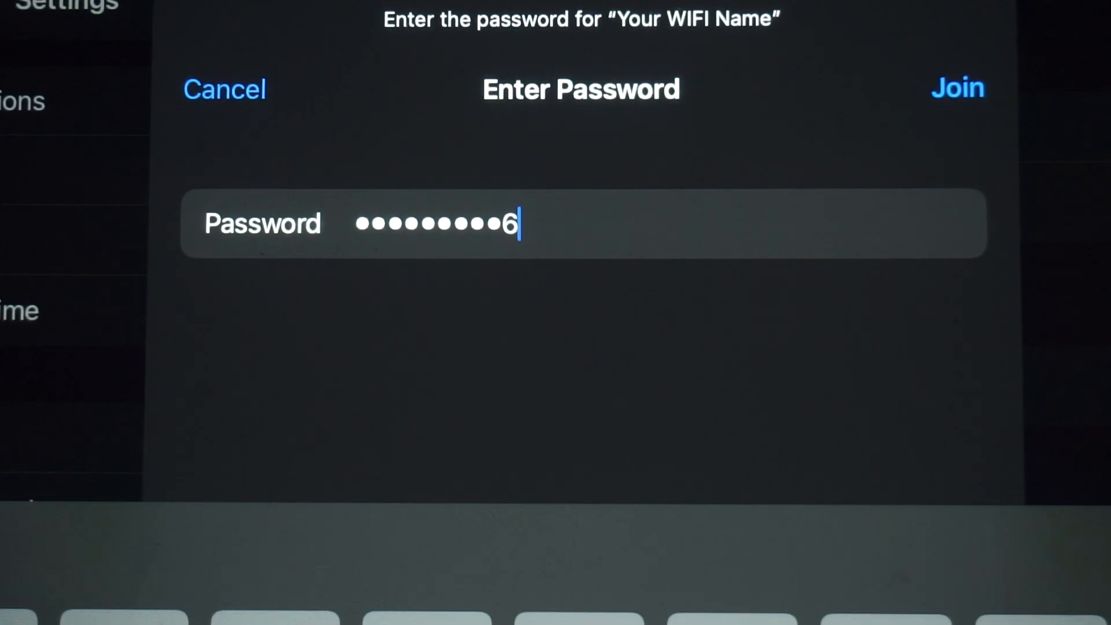
# - Join the router's Wi-Fi network and open the router admin page at 192.168.1.1 in the browser
pyautogui.click(955, 86)
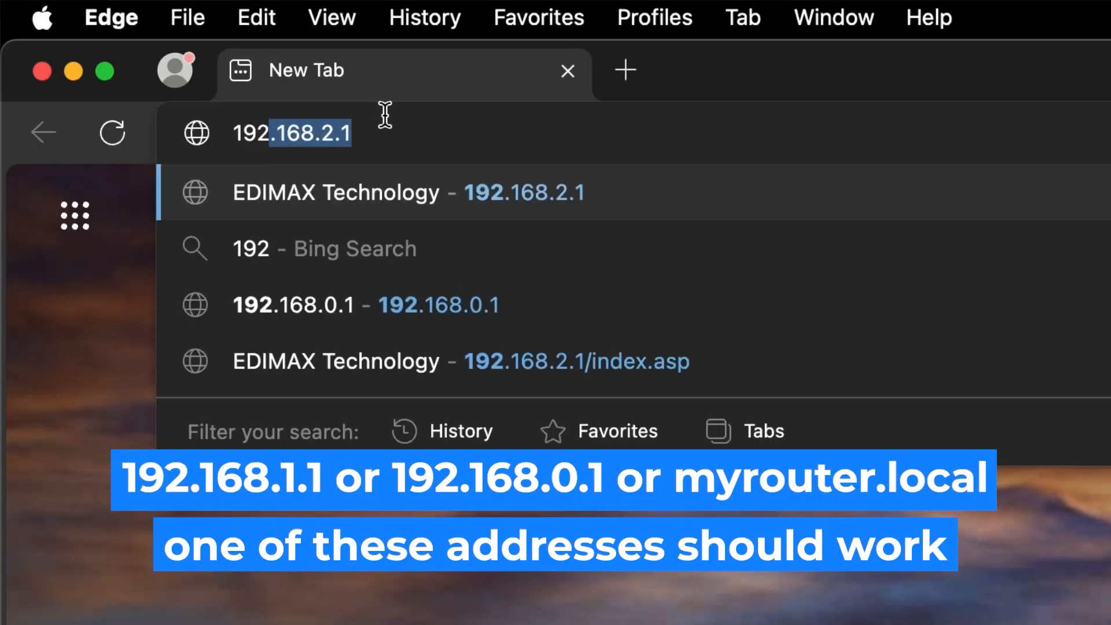
pyautogui.write('.168.2.1')
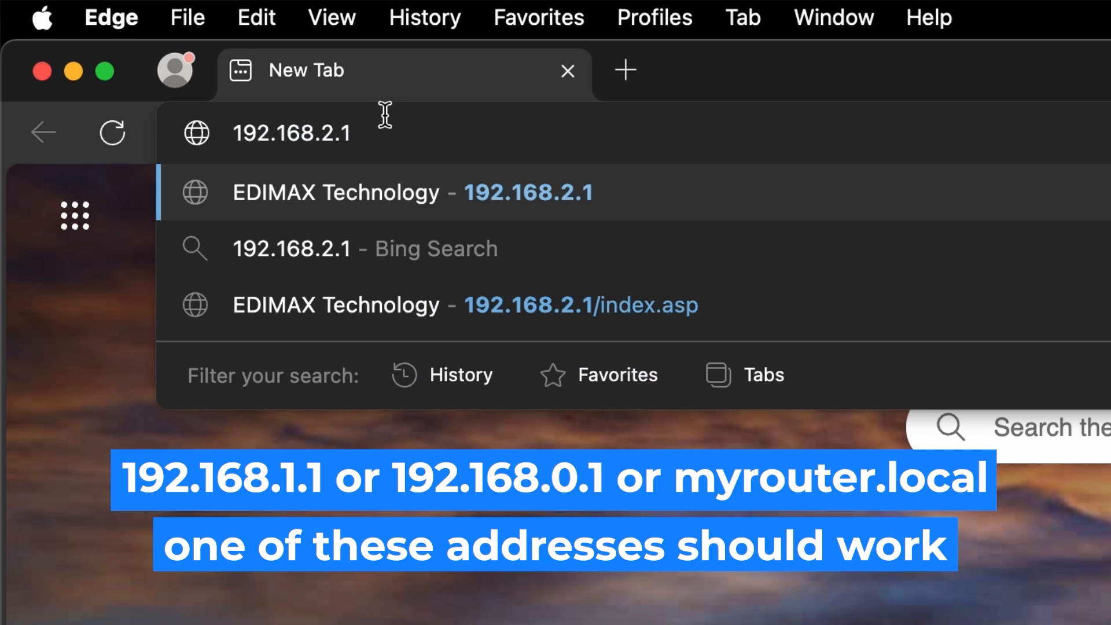
pyautogui.press('BackSpace')
pyautogui.write('1')
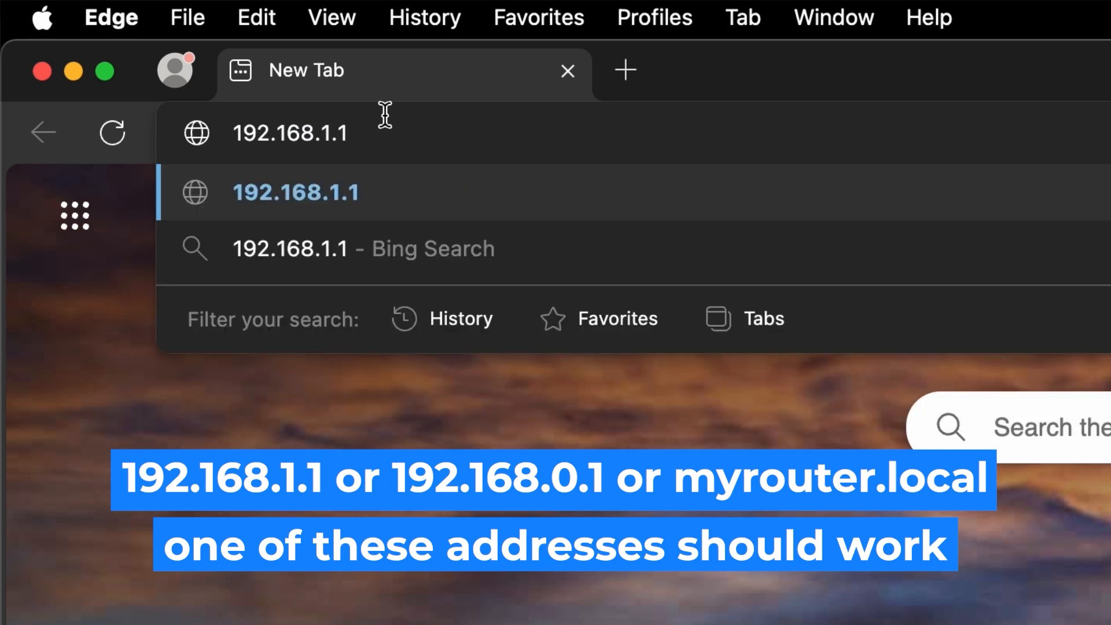
pyautogui.press('Return')
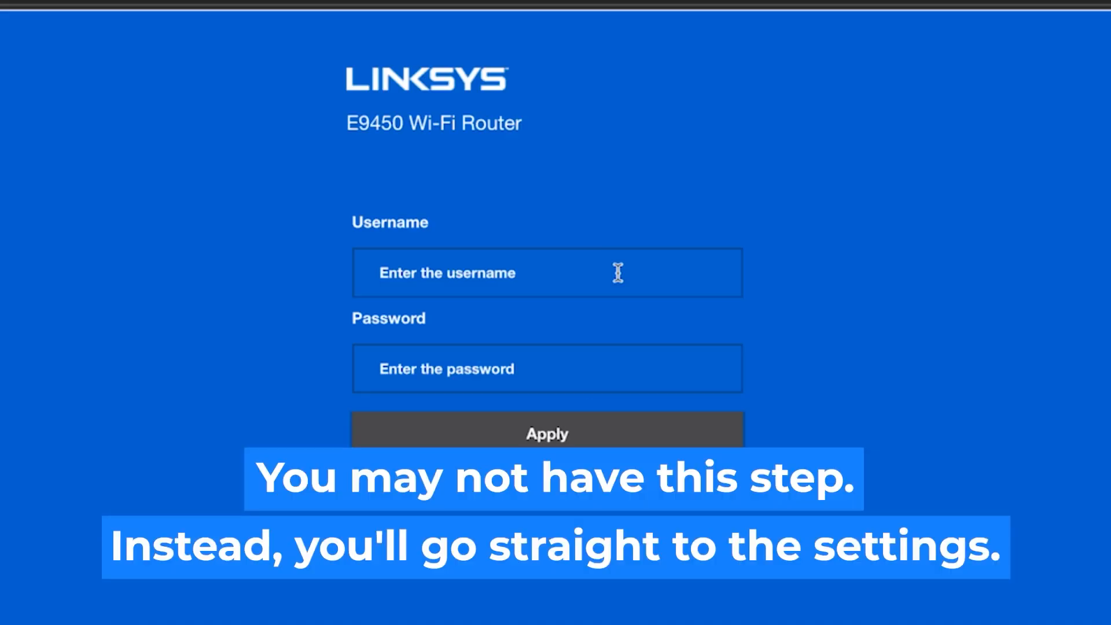
# - Log in to the router with username admin and the router password
pyautogui.click(618, 273)
pyautogui.write('admin')
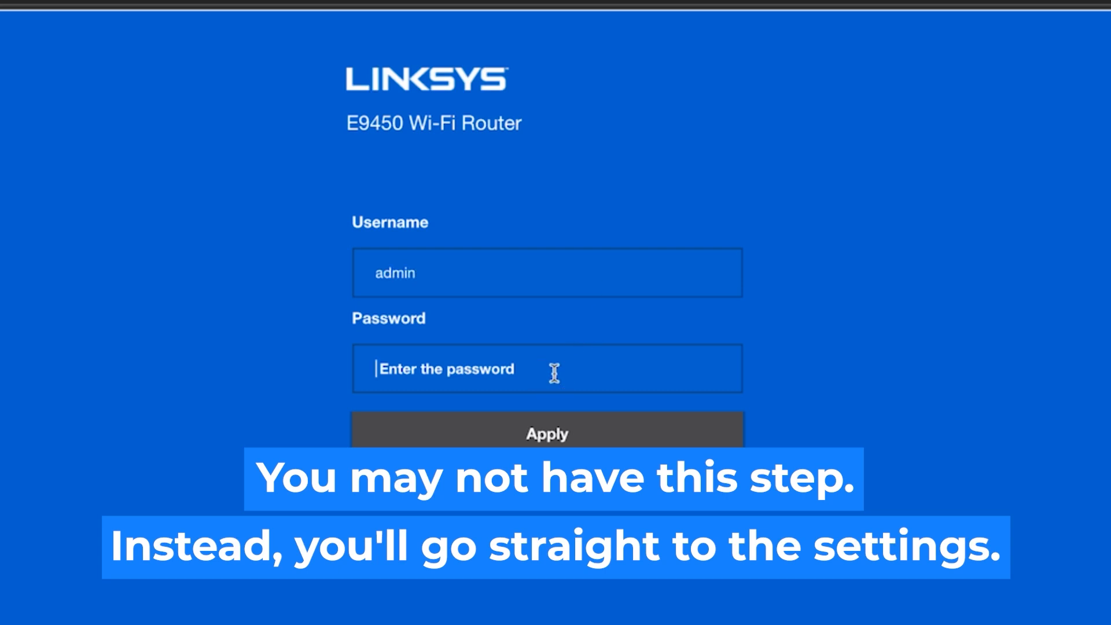
pyautogui.write('a')
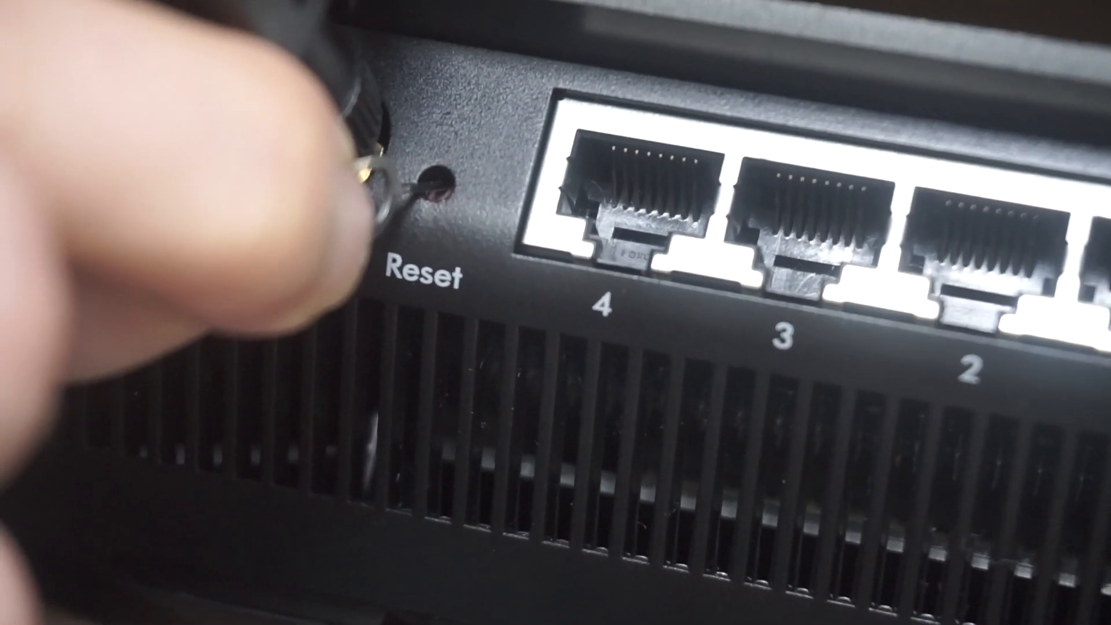
pyautogui.write('d')
pyautogui.write('min')
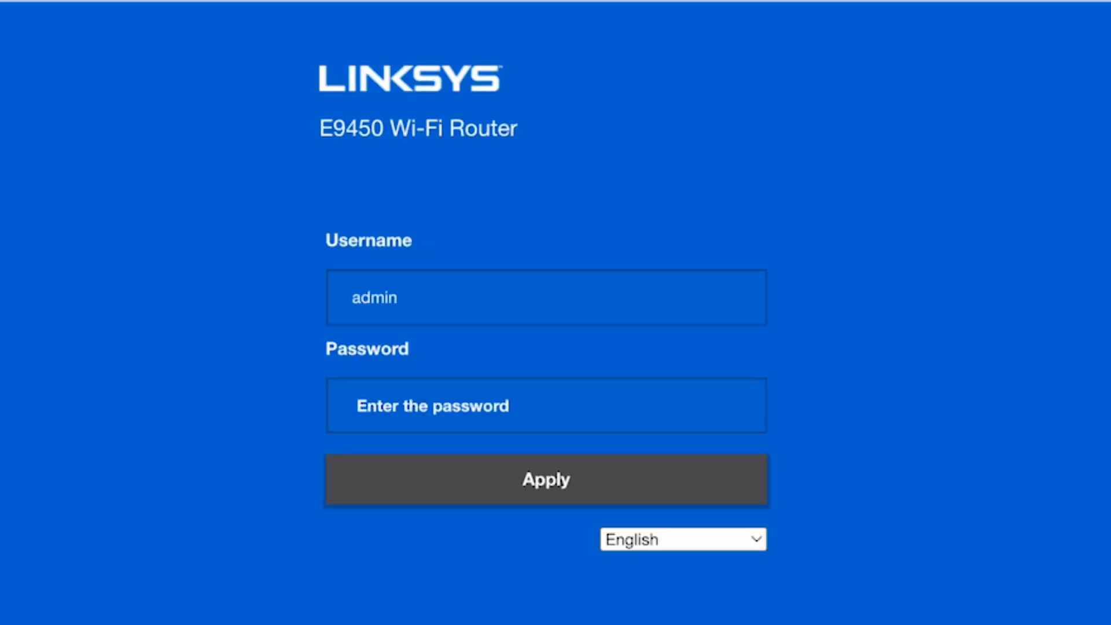
pyautogui.click(555, 411)
pyautogui.write('admin')
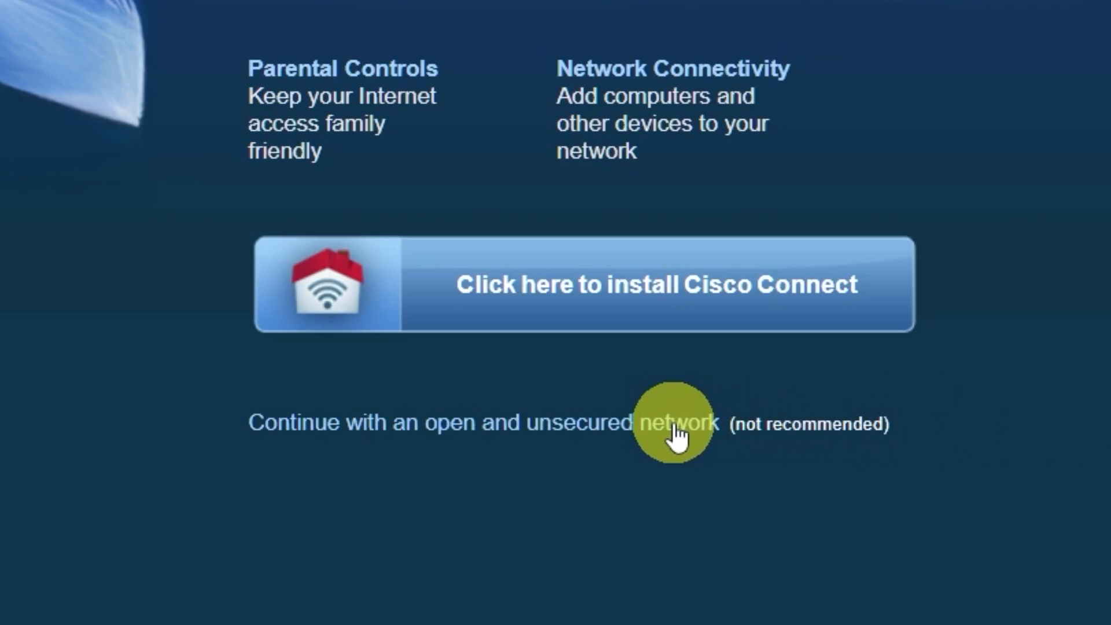
# - Skip Cisco Connect and continue with manual router configuration, accepting the open-network notice and the alert
pyautogui.click(674, 428)
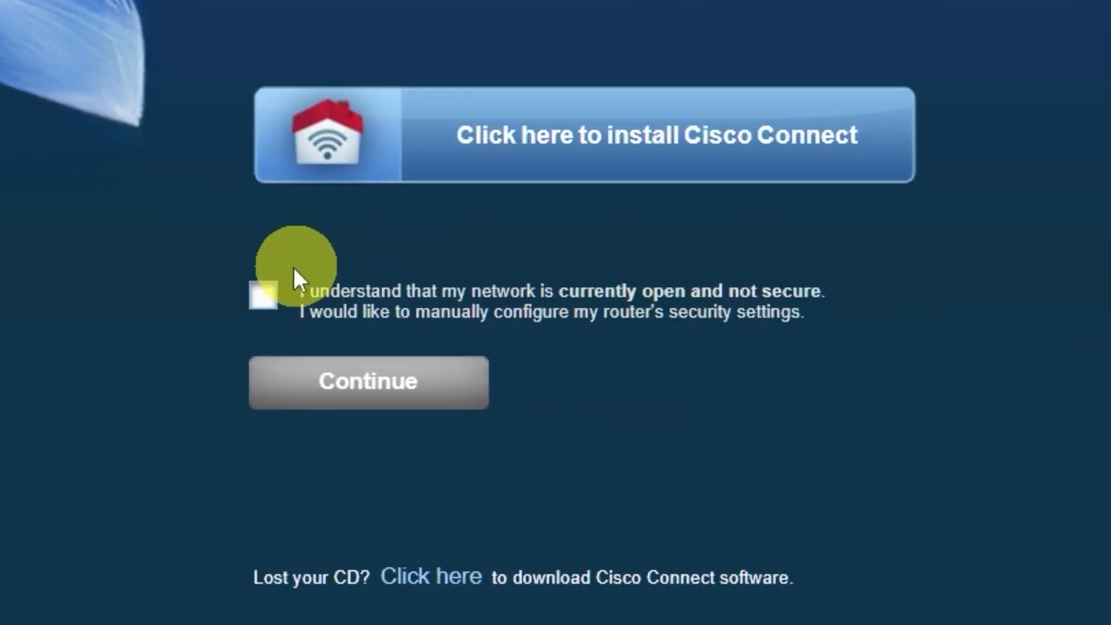
pyautogui.click(265, 296)
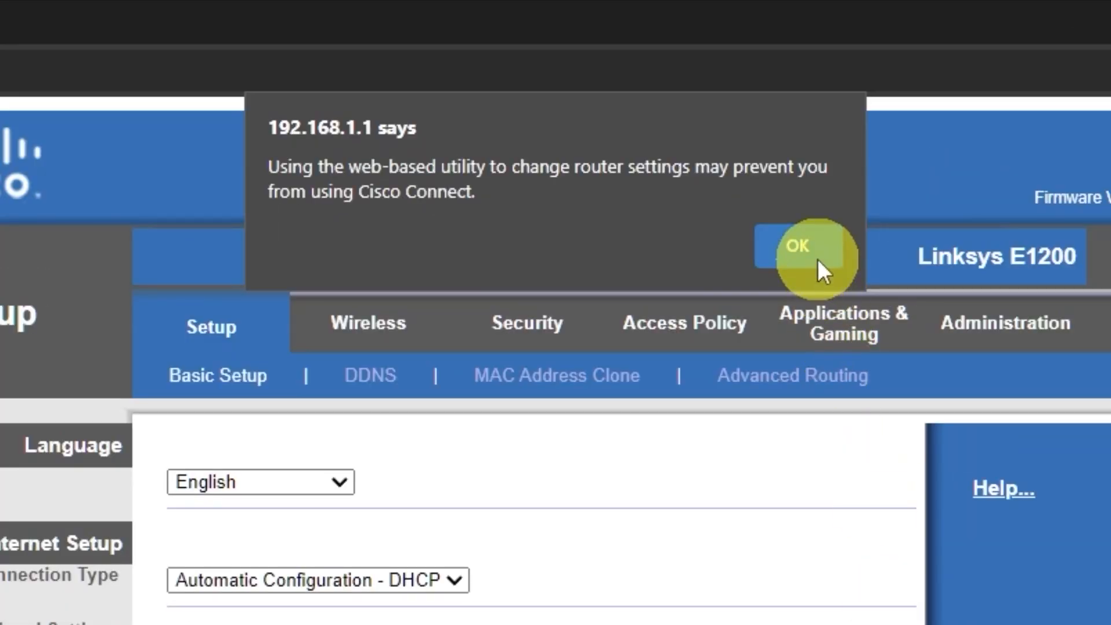
pyautogui.click(659, 104)
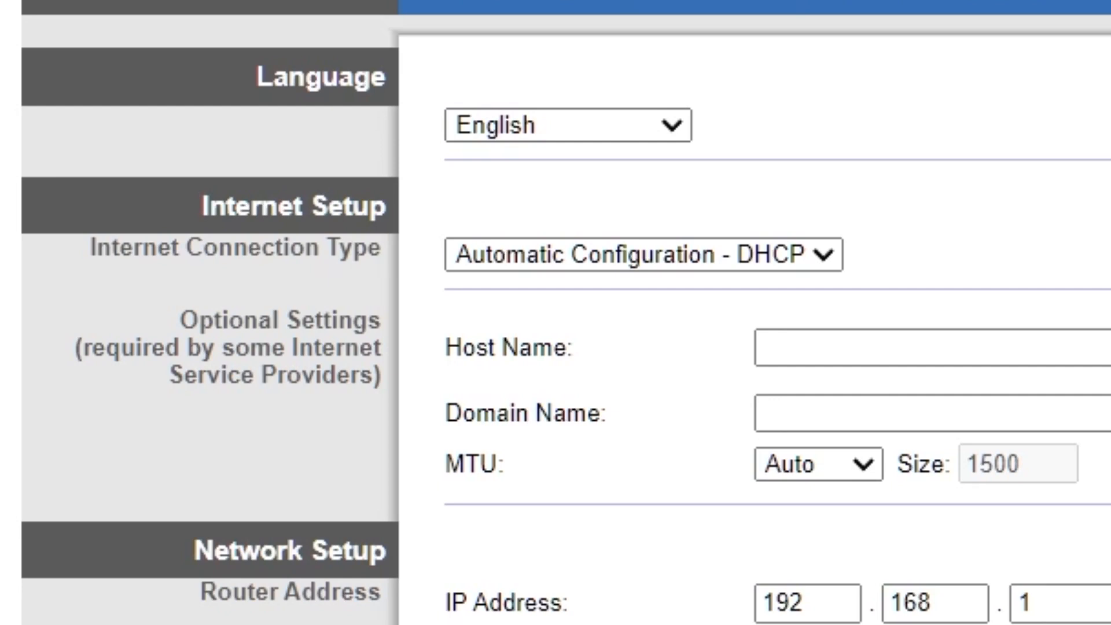
# - Try the language options and the Static IP and PPPoE connection types, returning to Automatic Configuration - DHCP
pyautogui.click(673, 127)
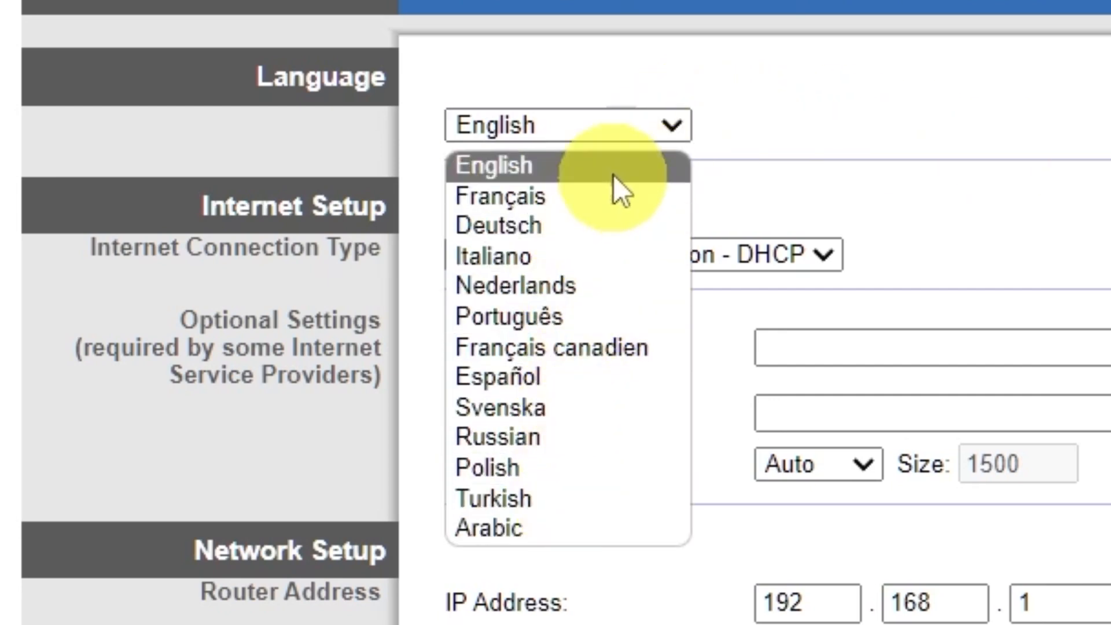
pyautogui.click(688, 120)
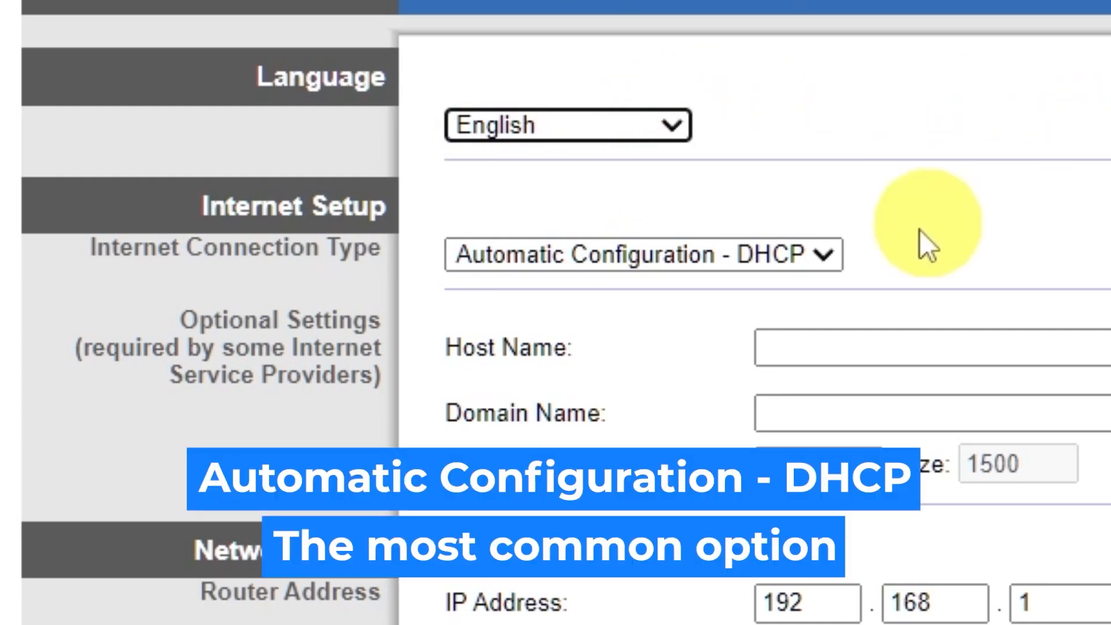
pyautogui.click(827, 253)
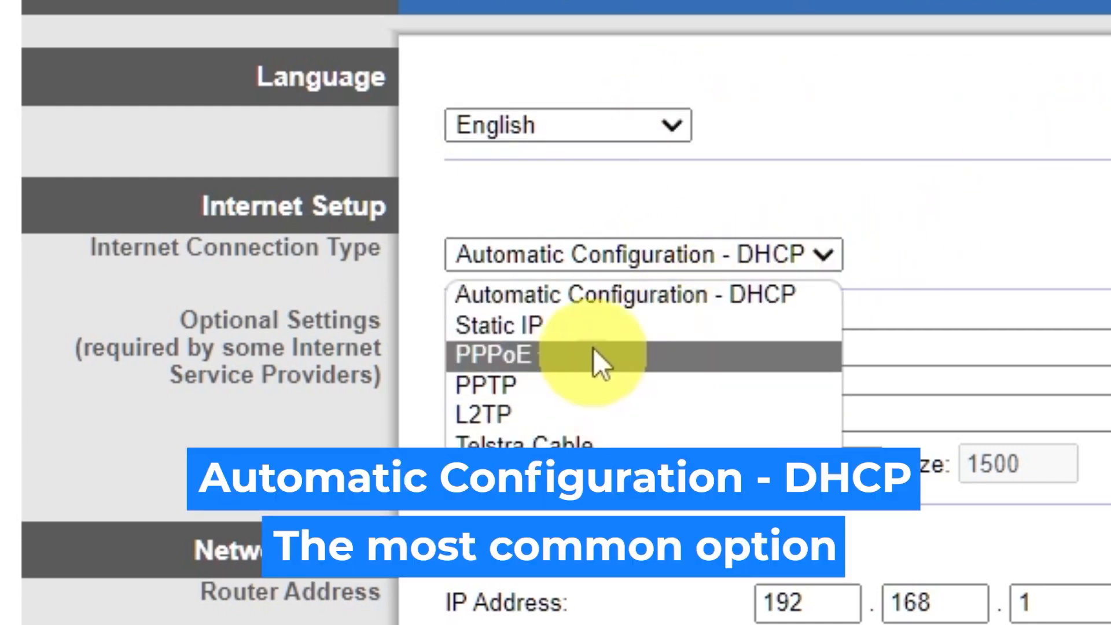
pyautogui.click(588, 325)
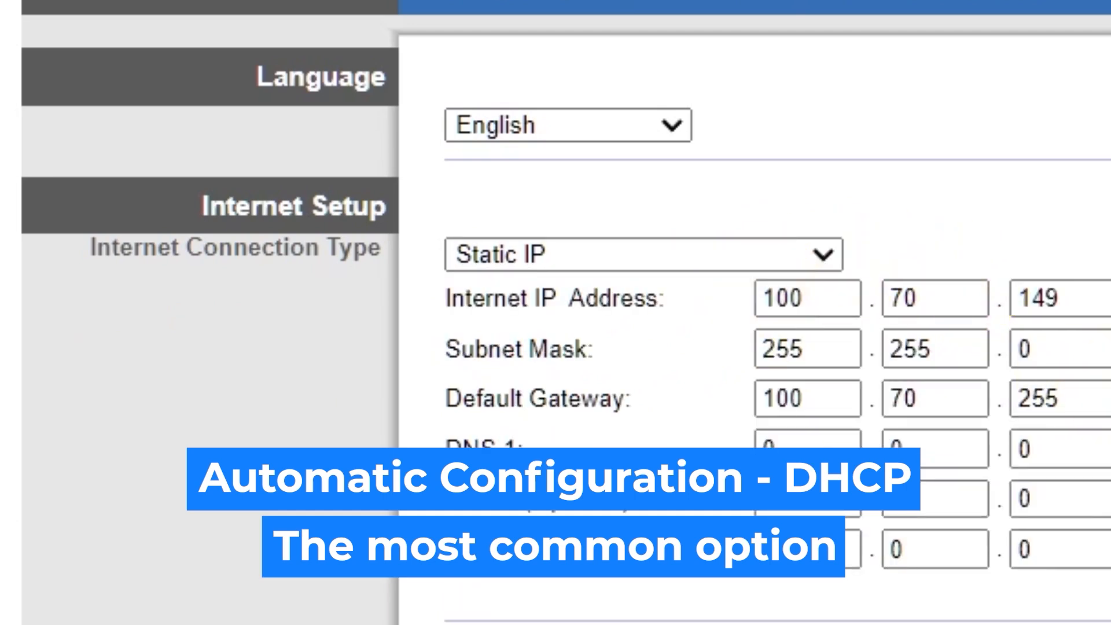
pyautogui.click(804, 252)
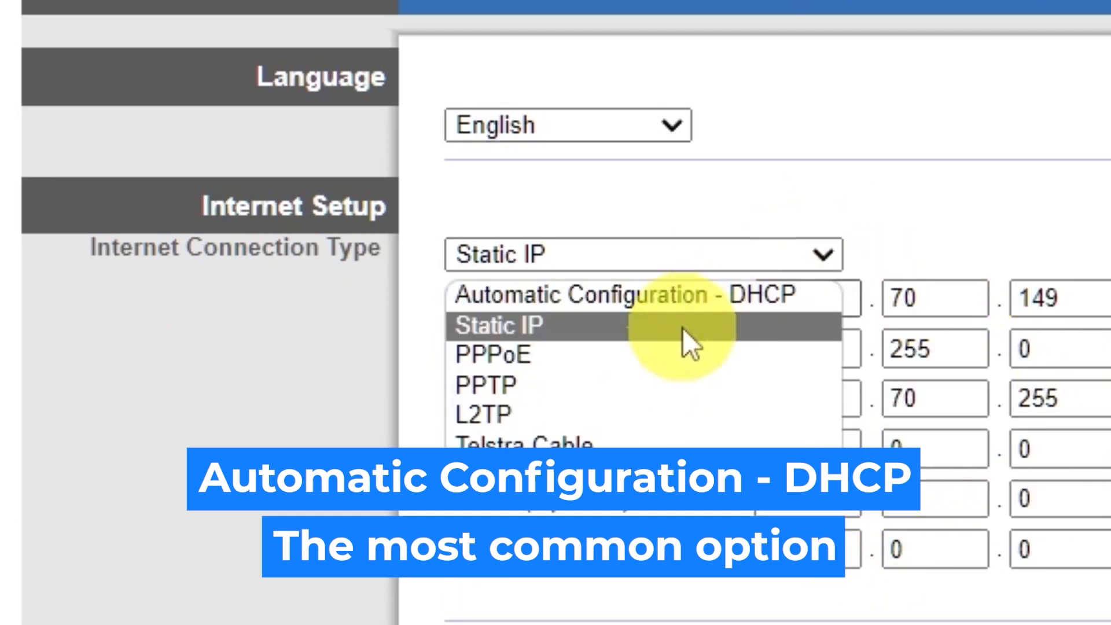
pyautogui.click(654, 350)
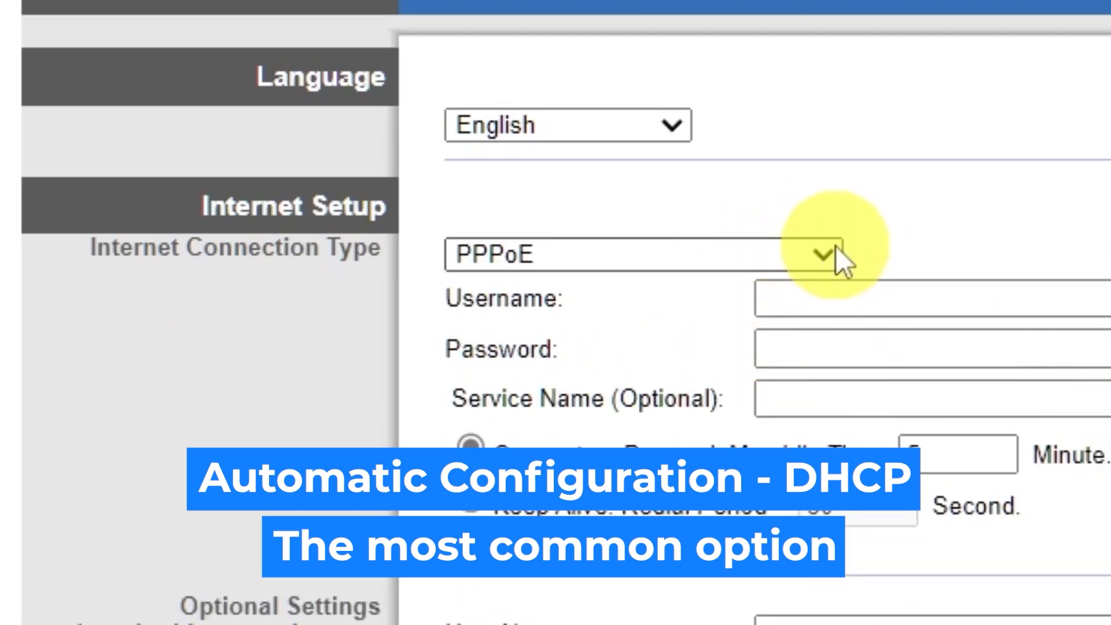
pyautogui.click(820, 256)
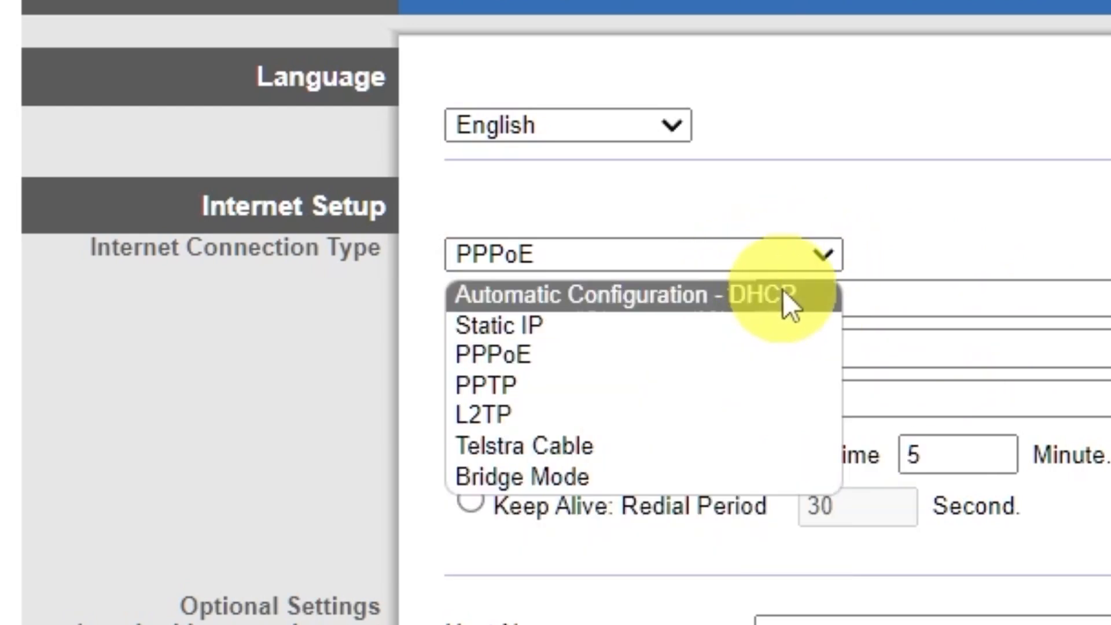
pyautogui.click(784, 293)
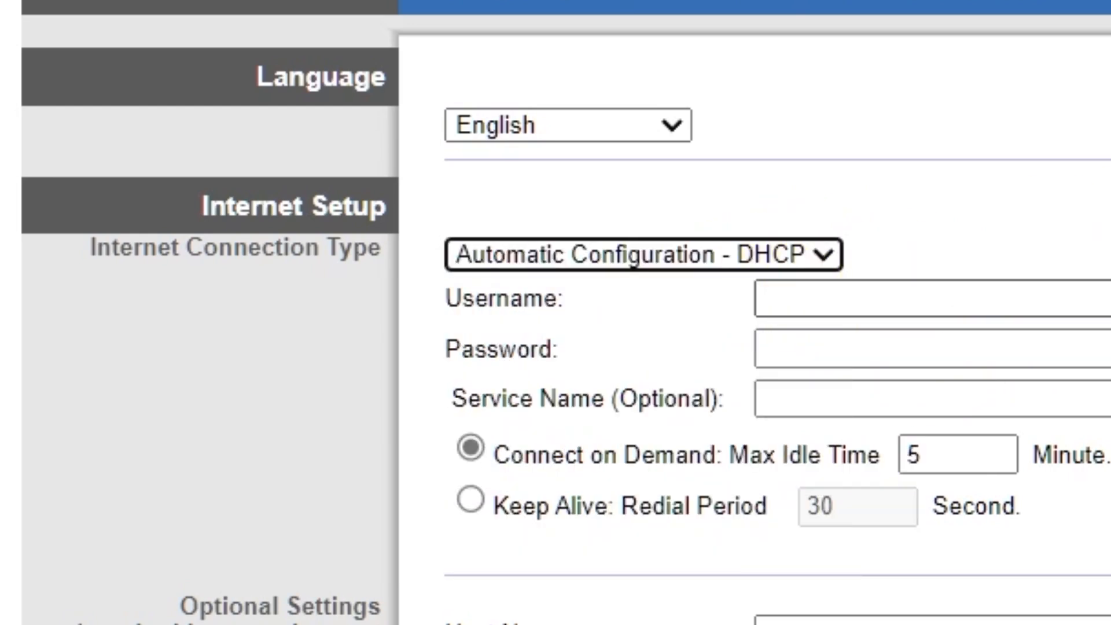
# - Set the time zone to (GMT-09:00) Alaska and save the basic setup settings
pyautogui.scroll(-4, 1102, 175)
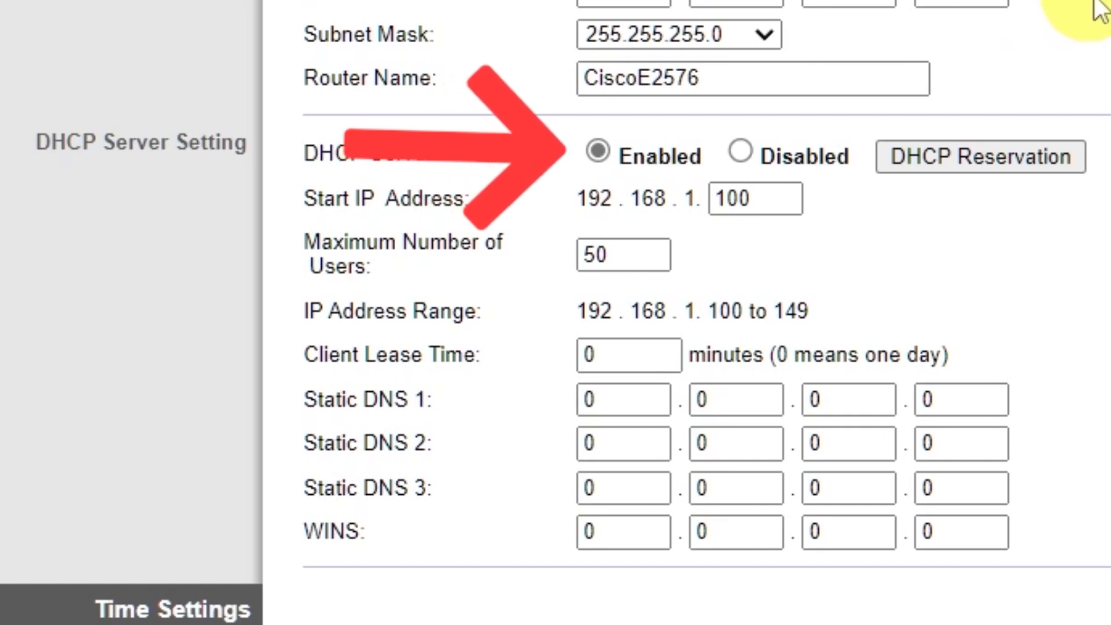
pyautogui.scroll(-5, 1099, 8)
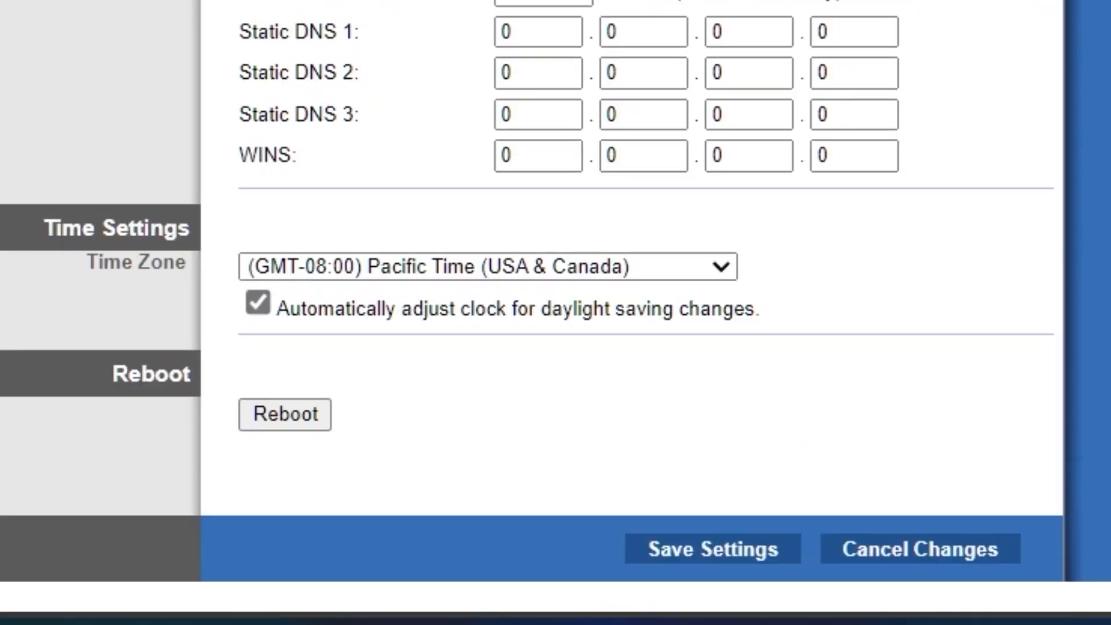
pyautogui.click(722, 267)
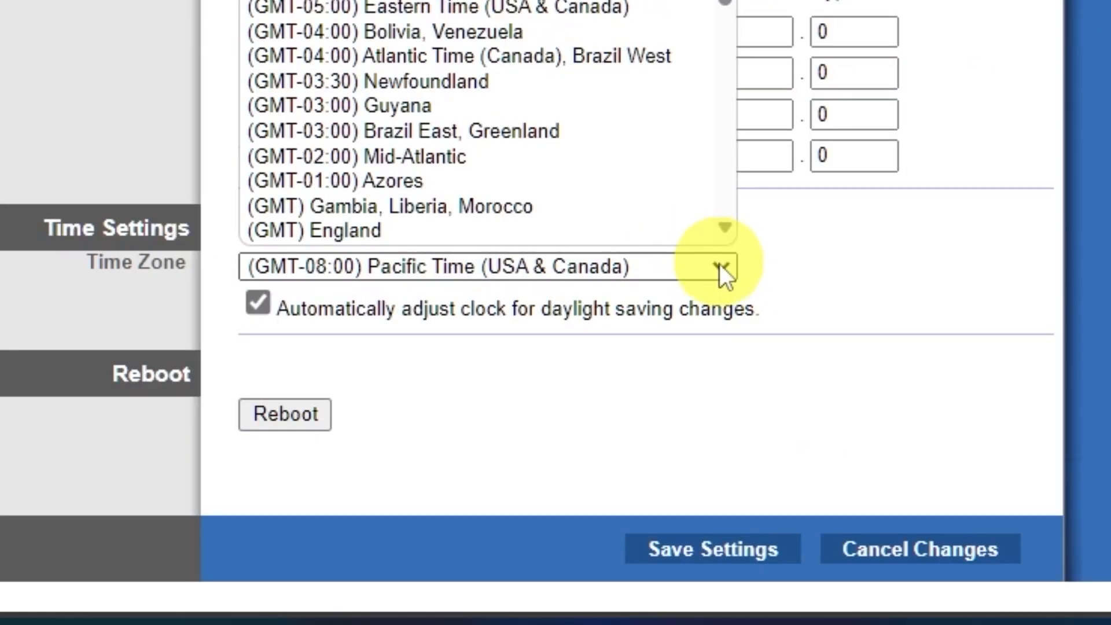
pyautogui.scroll(-5, 622, 69)
pyautogui.scroll(5, 605, 37)
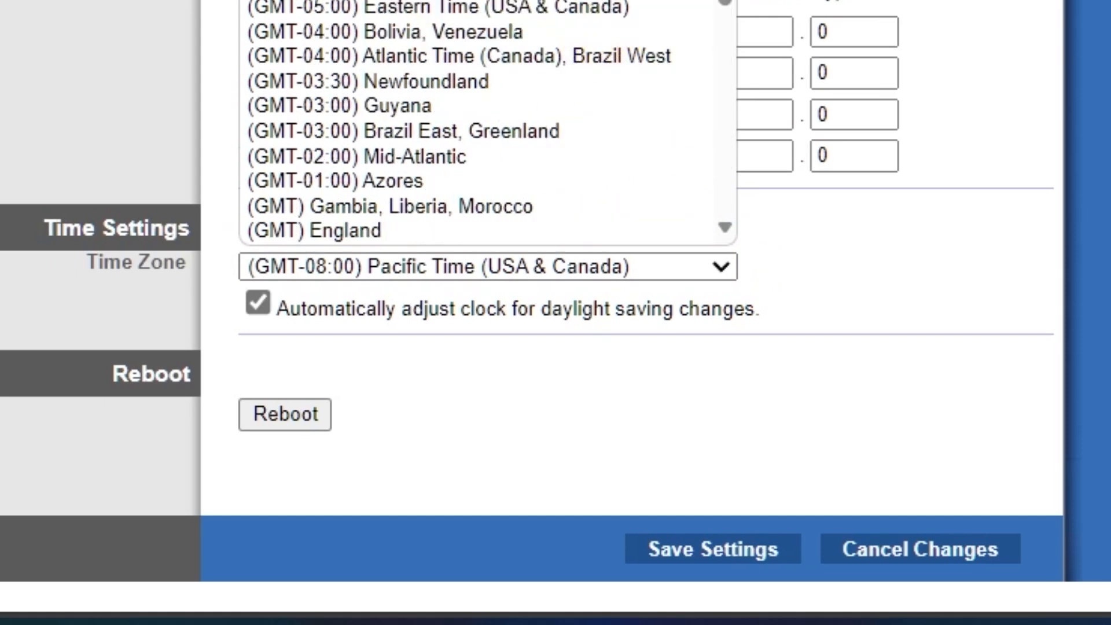
pyautogui.click(579, 0)
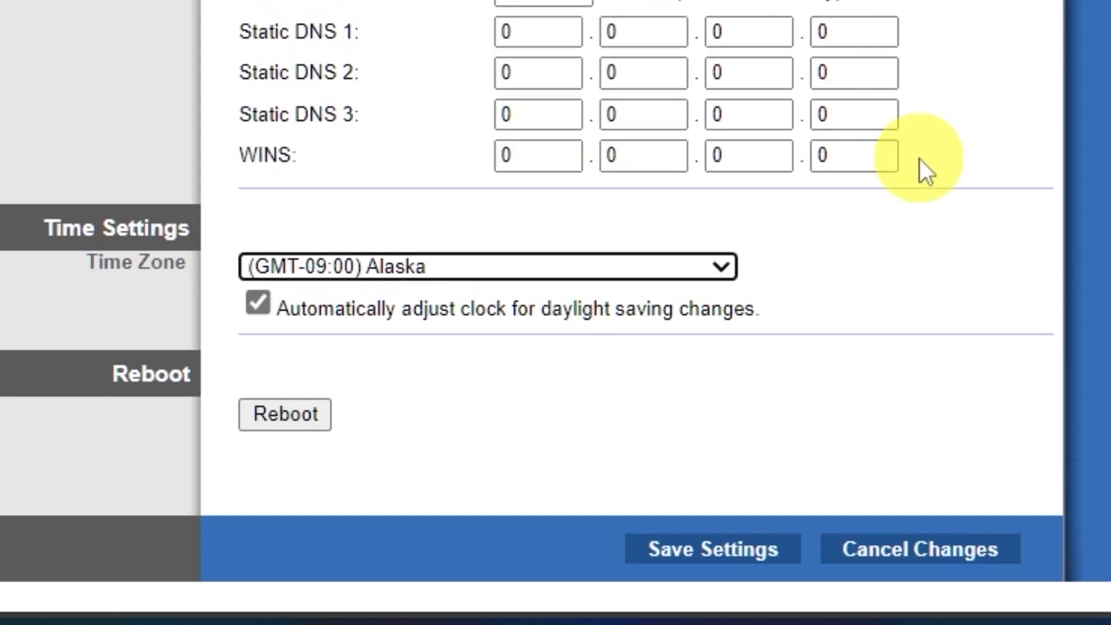
pyautogui.click(739, 559)
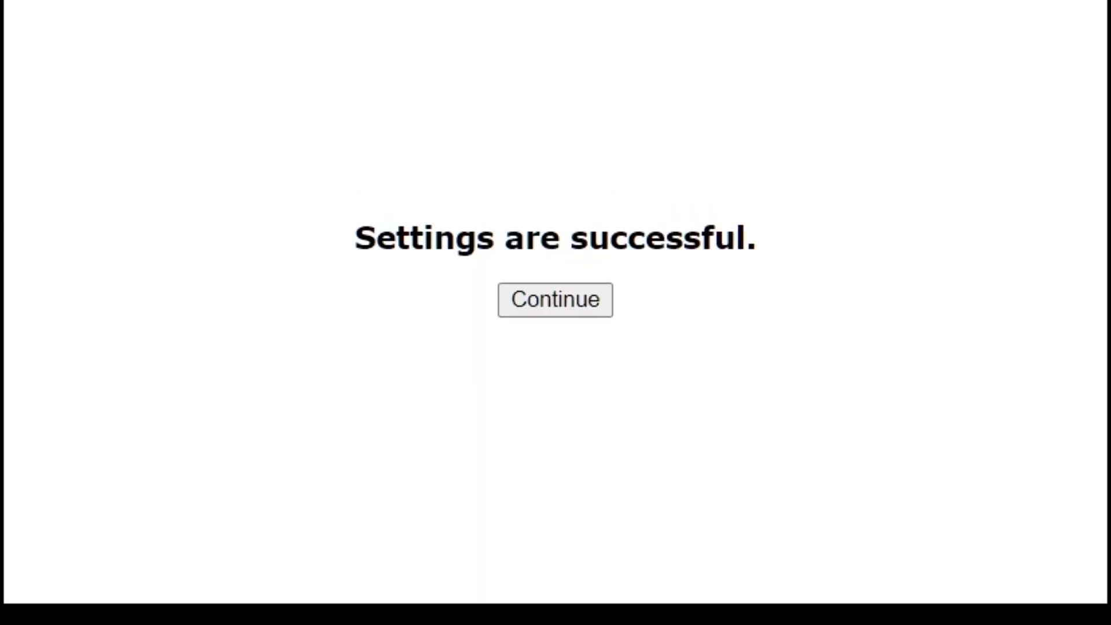
pyautogui.click(565, 299)
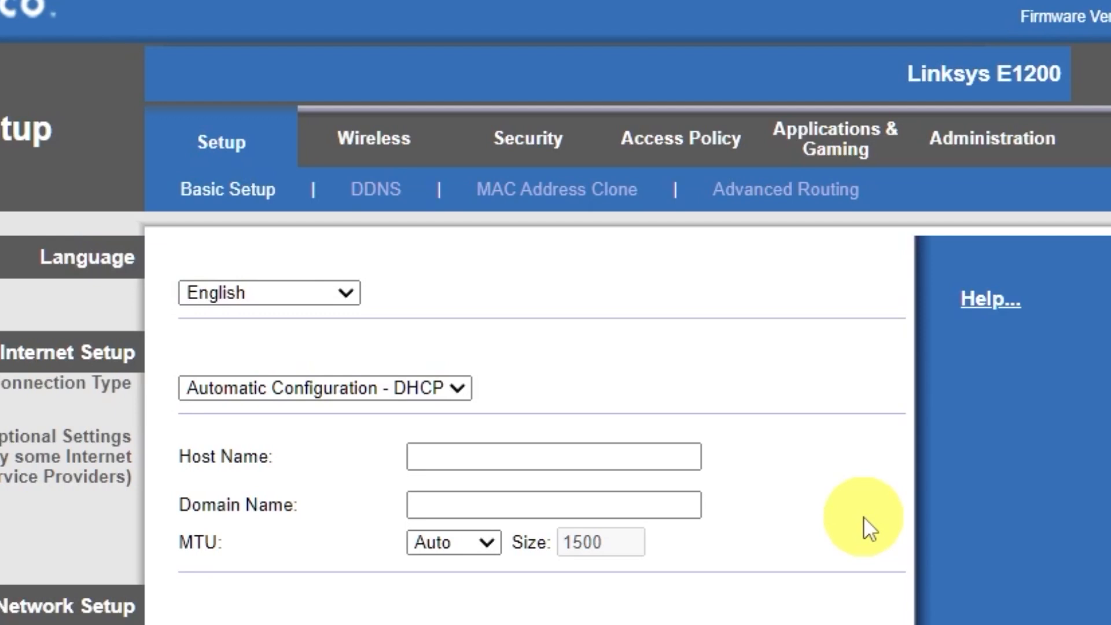
# - Switch the wireless settings to Manual, rename the network SSID to Cisco, and save
pyautogui.click(375, 150)
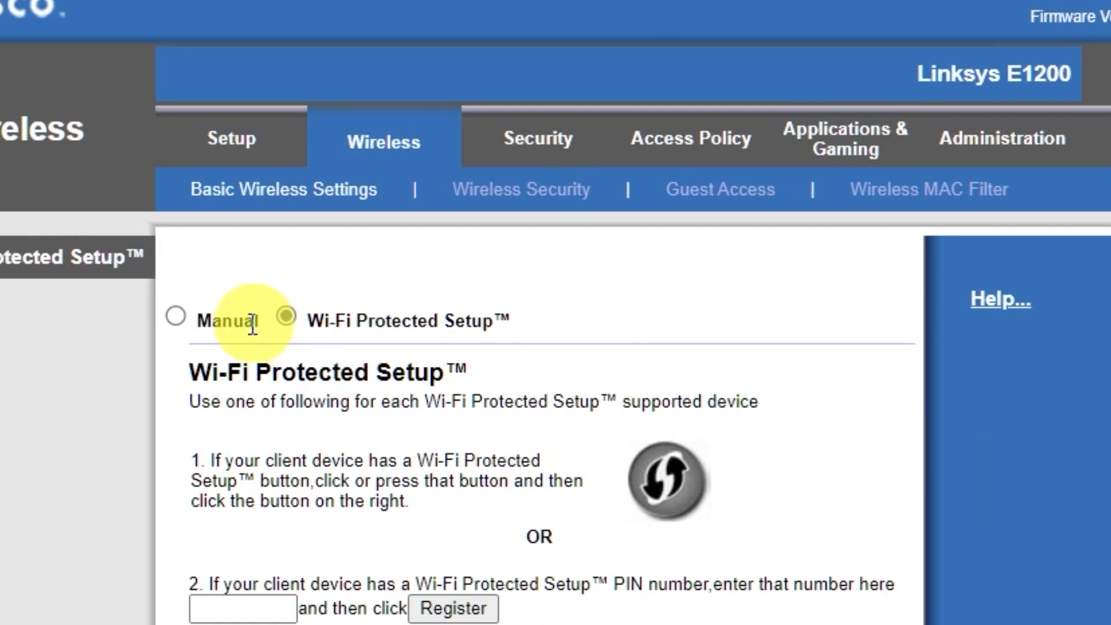
pyautogui.click(176, 316)
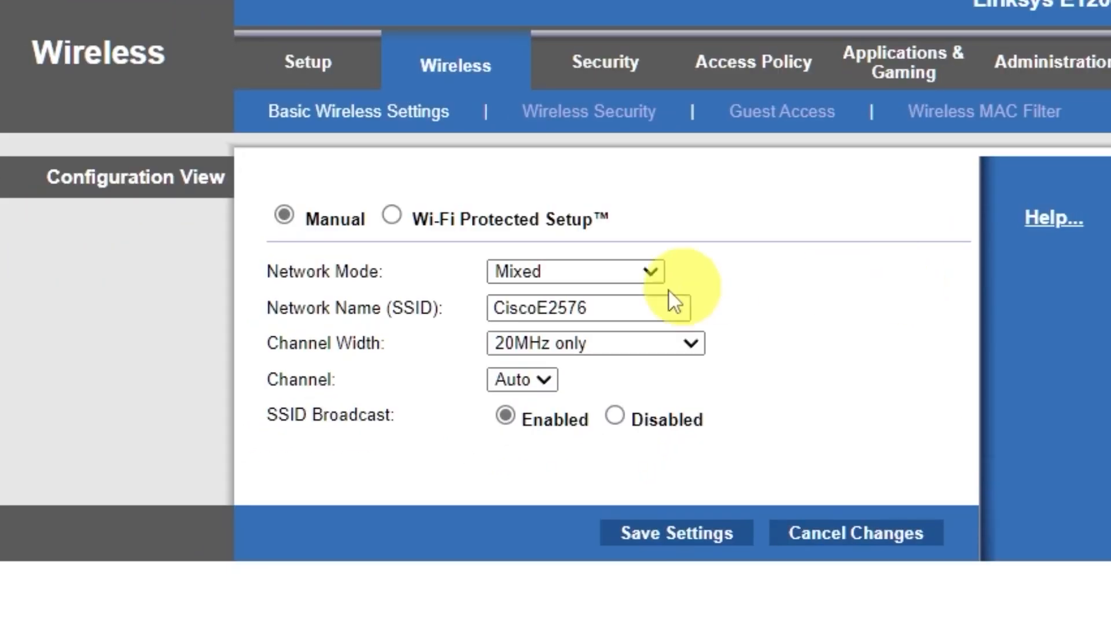
pyautogui.moveTo(539, 308); pyautogui.dragTo(776, 305)
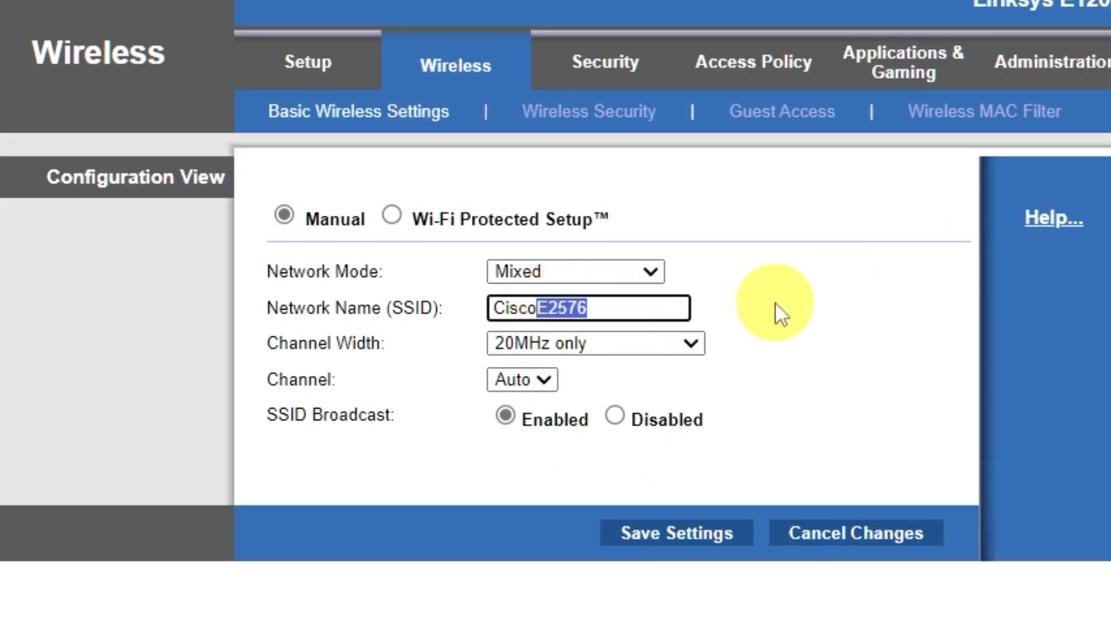
pyautogui.press('BackSpace')
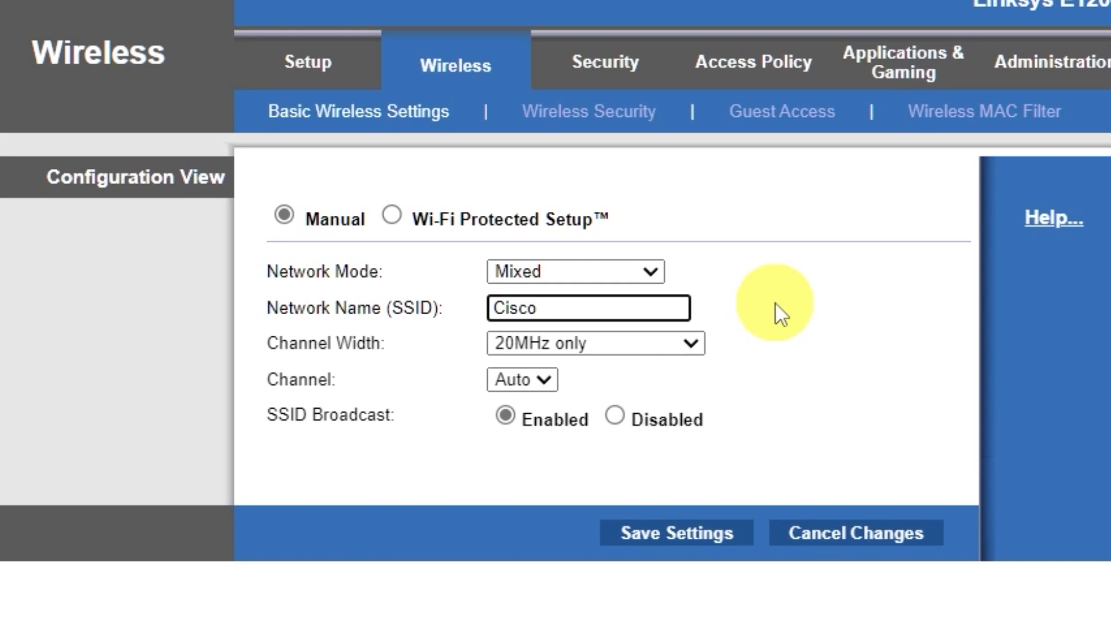
pyautogui.click(683, 534)
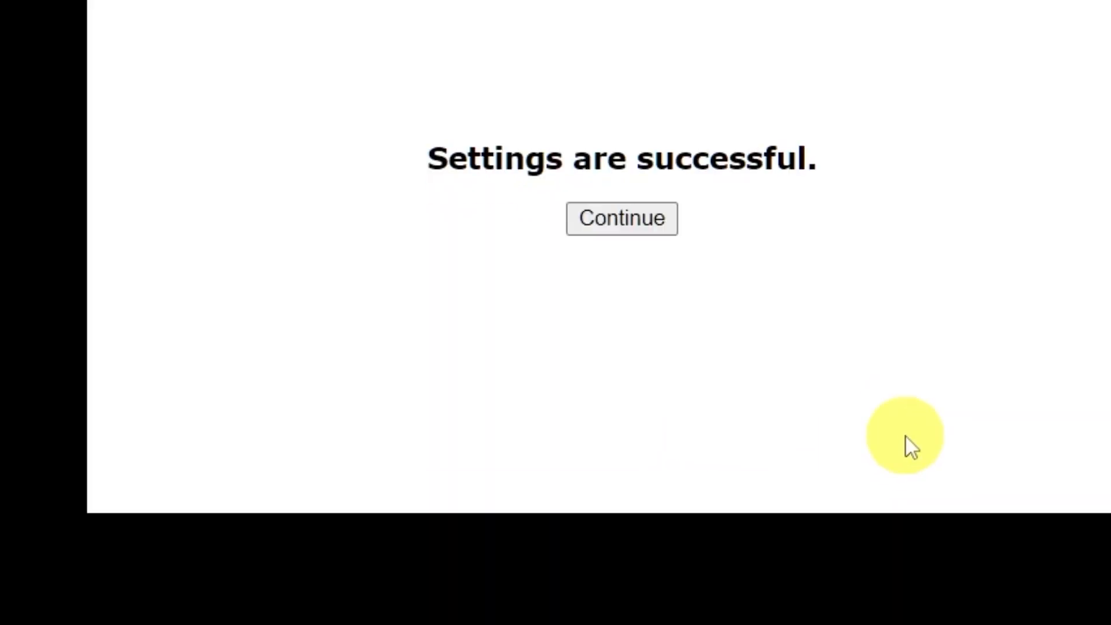
pyautogui.click(648, 220)
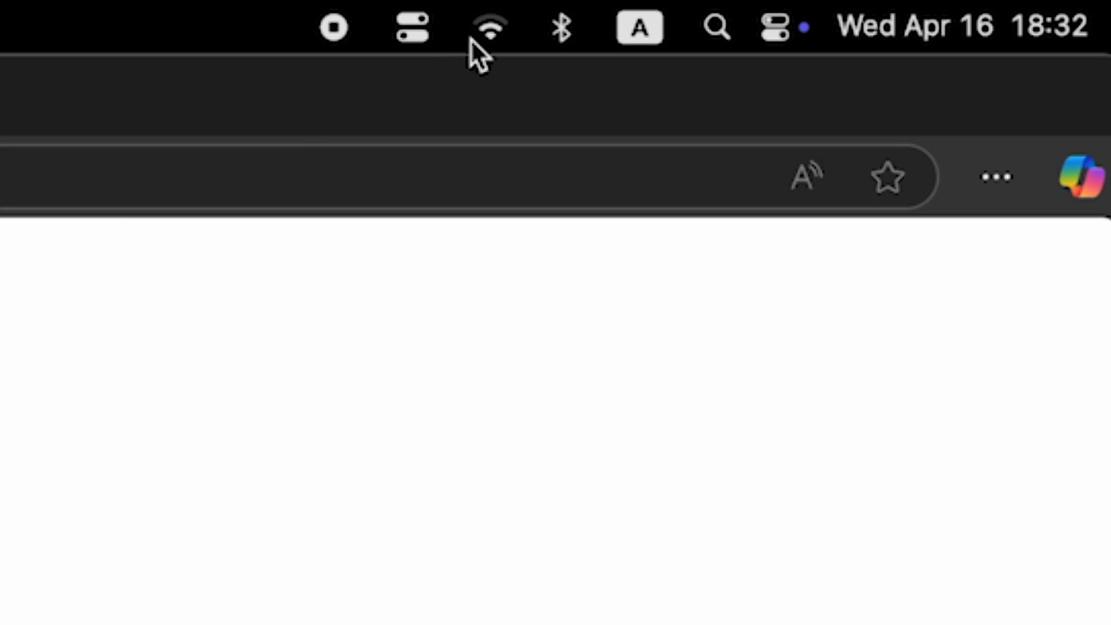
# - Set the wireless security mode to WPA2/WPA Mixed Mode, enter the Wi-Fi passphrase, and save the settings
pyautogui.click(480, 33)
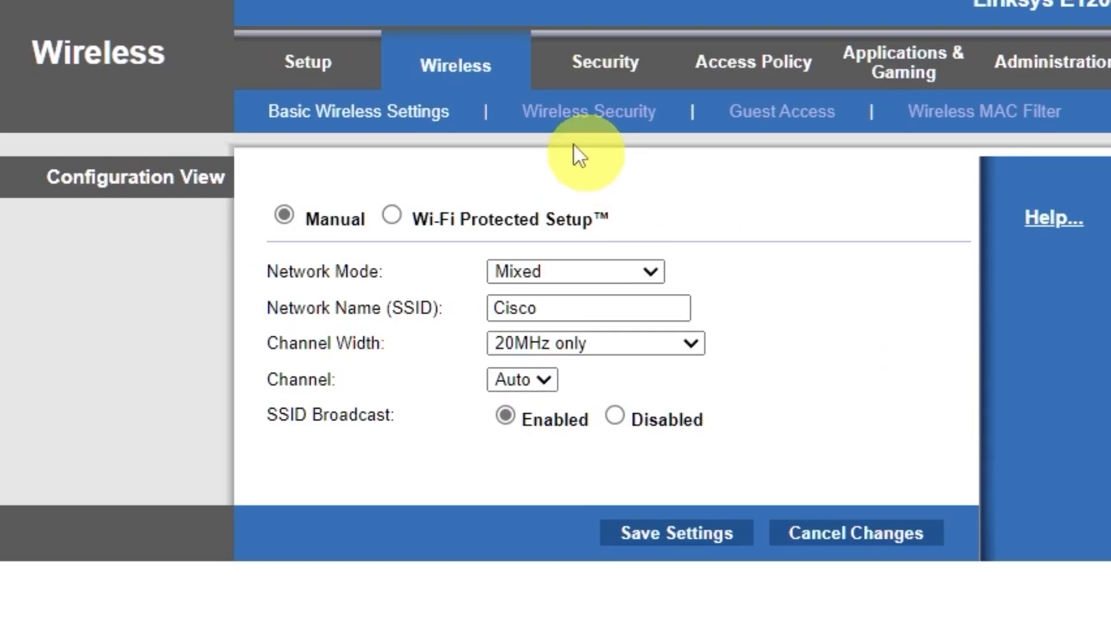
pyautogui.click(639, 125)
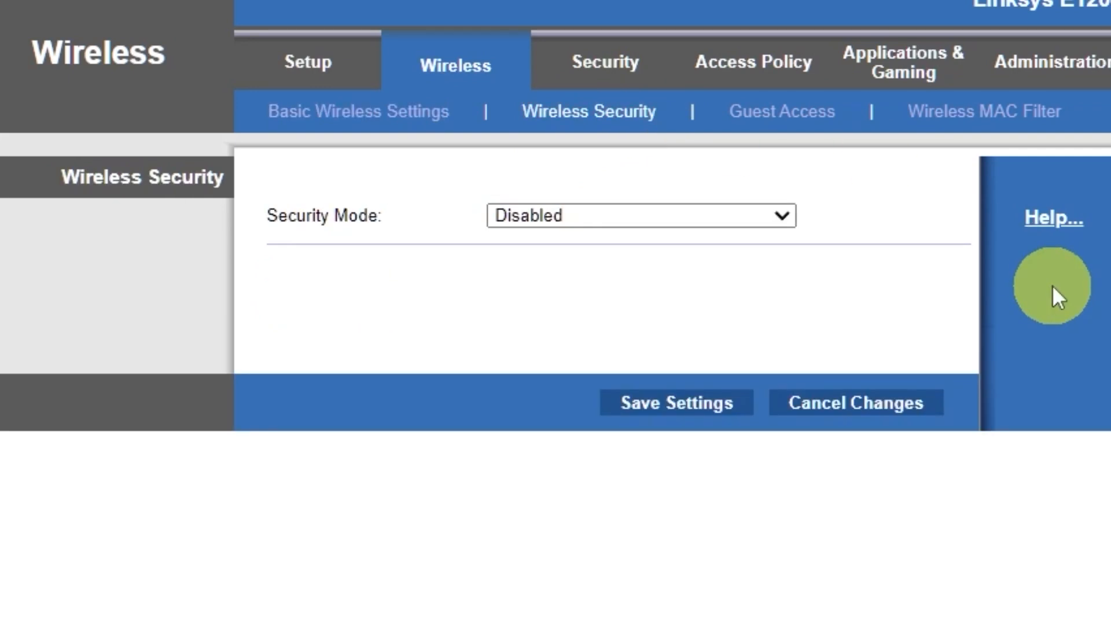
pyautogui.click(776, 215)
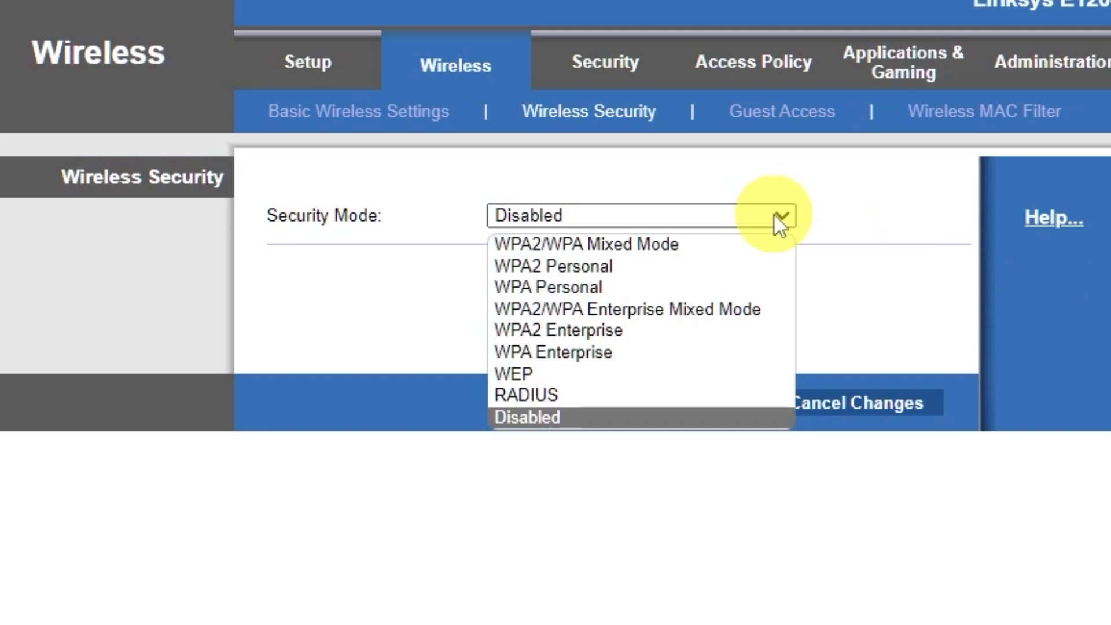
pyautogui.click(677, 244)
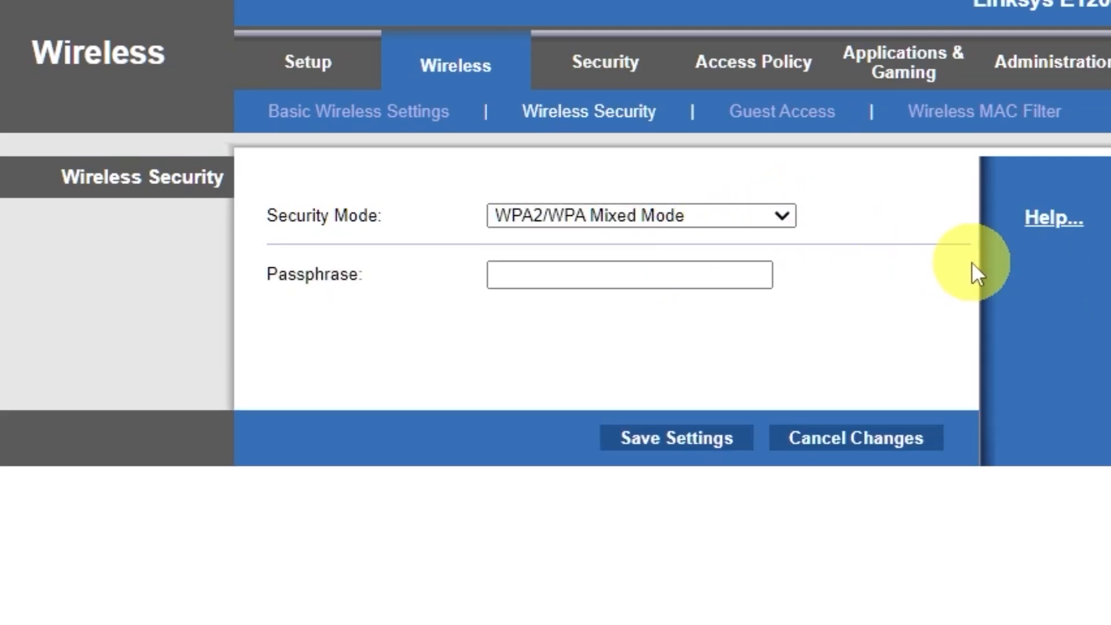
pyautogui.click(712, 272)
pyautogui.write('123456789')
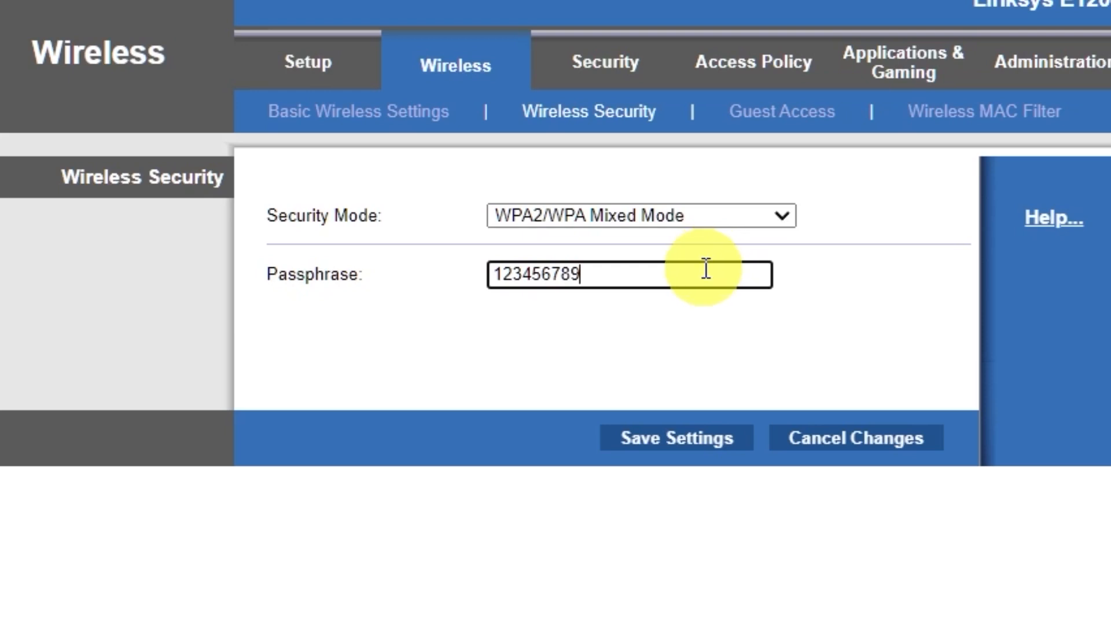
pyautogui.click(679, 444)
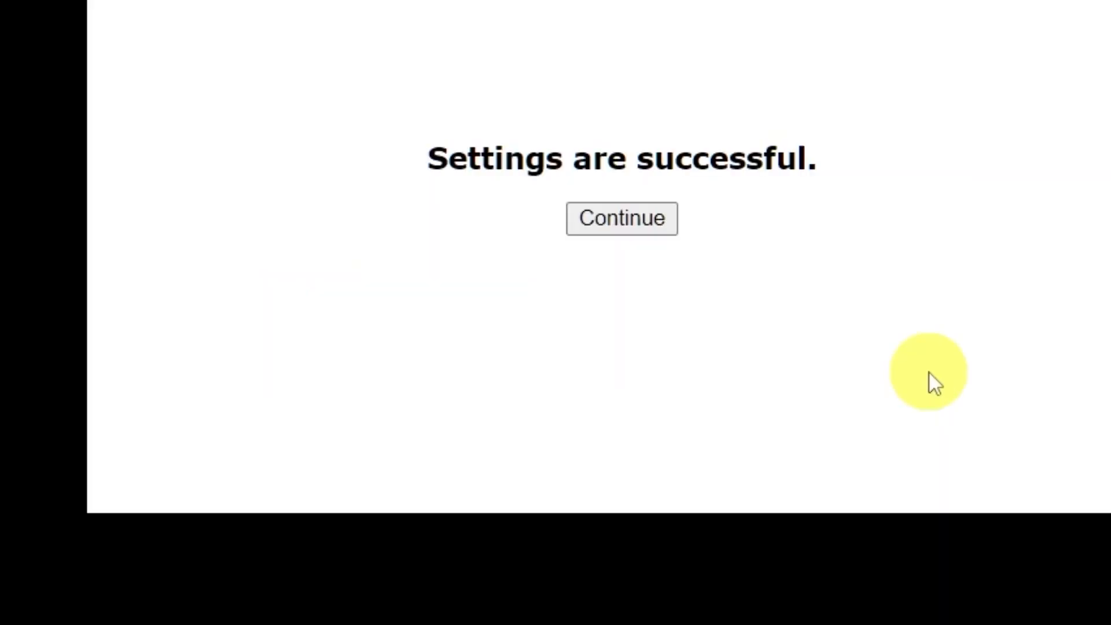
pyautogui.click(635, 223)
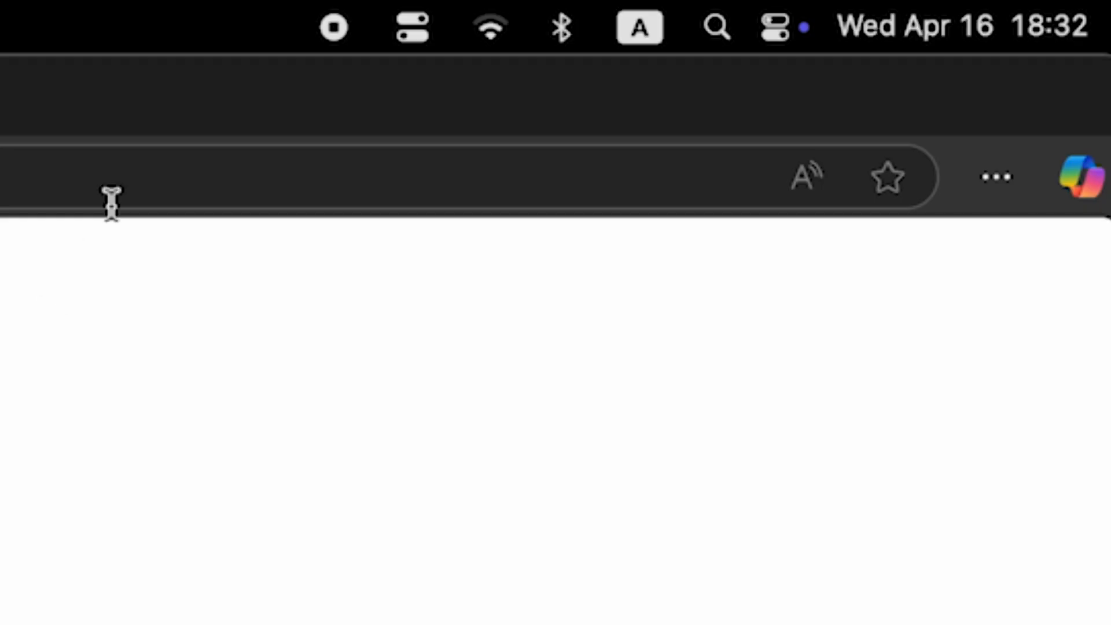
# - Reboot the router from the basic setup page and confirm the reboot
pyautogui.click(481, 36)
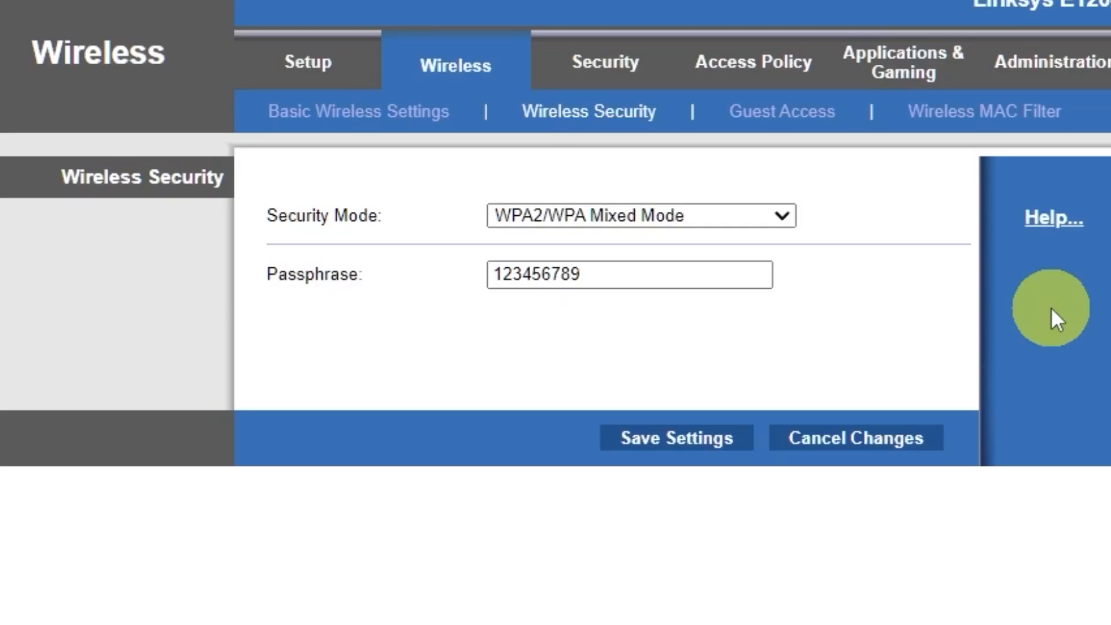
pyautogui.click(320, 75)
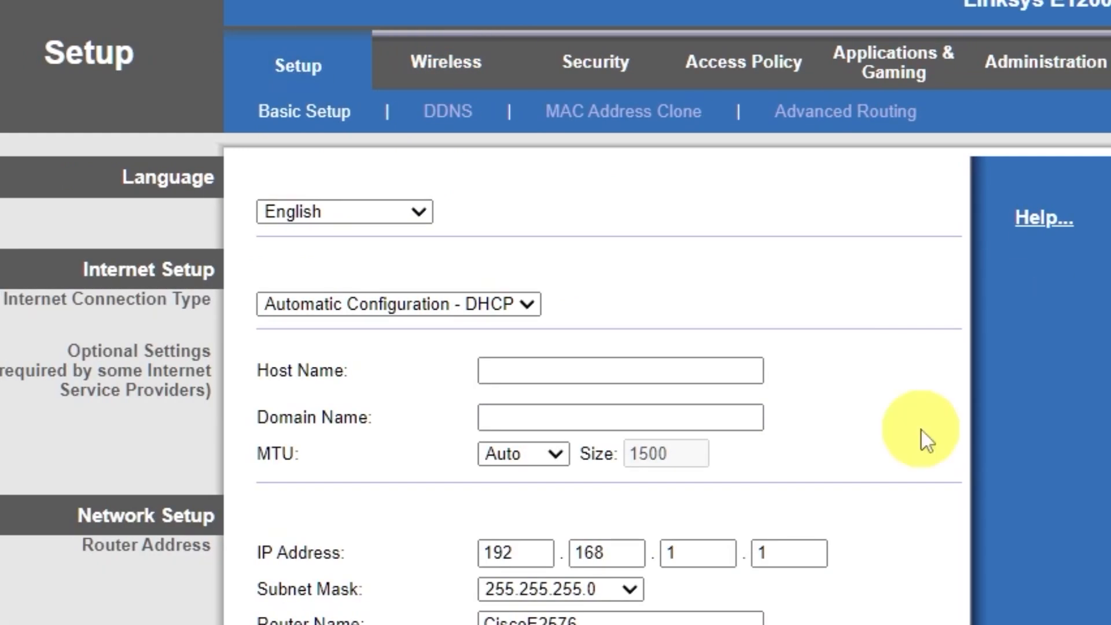
pyautogui.scroll(-6, 922, 438)
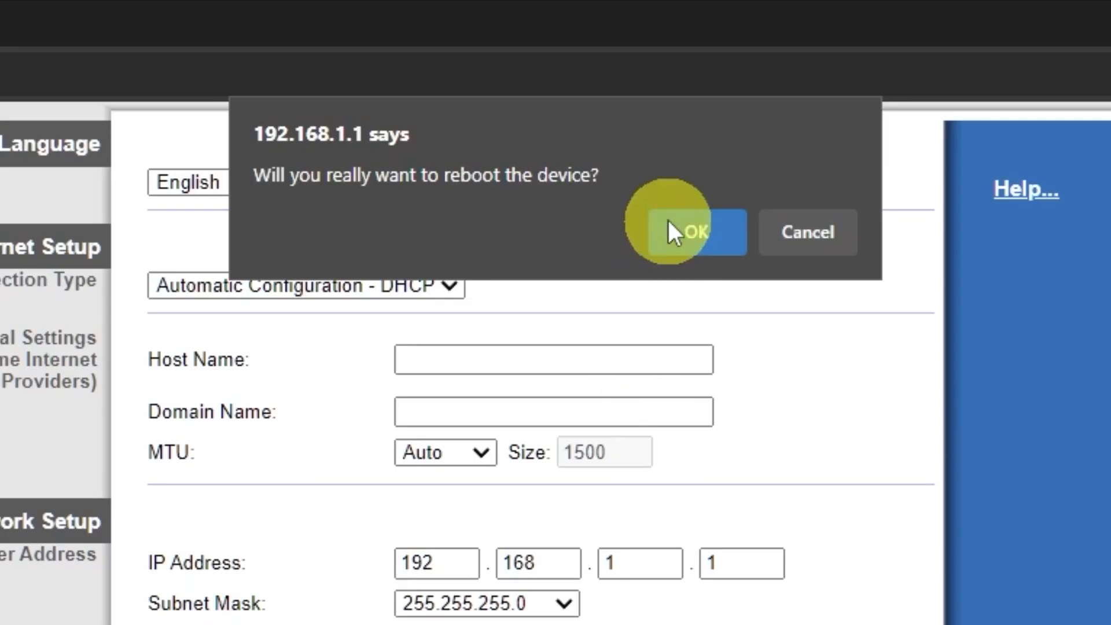
pyautogui.click(696, 235)
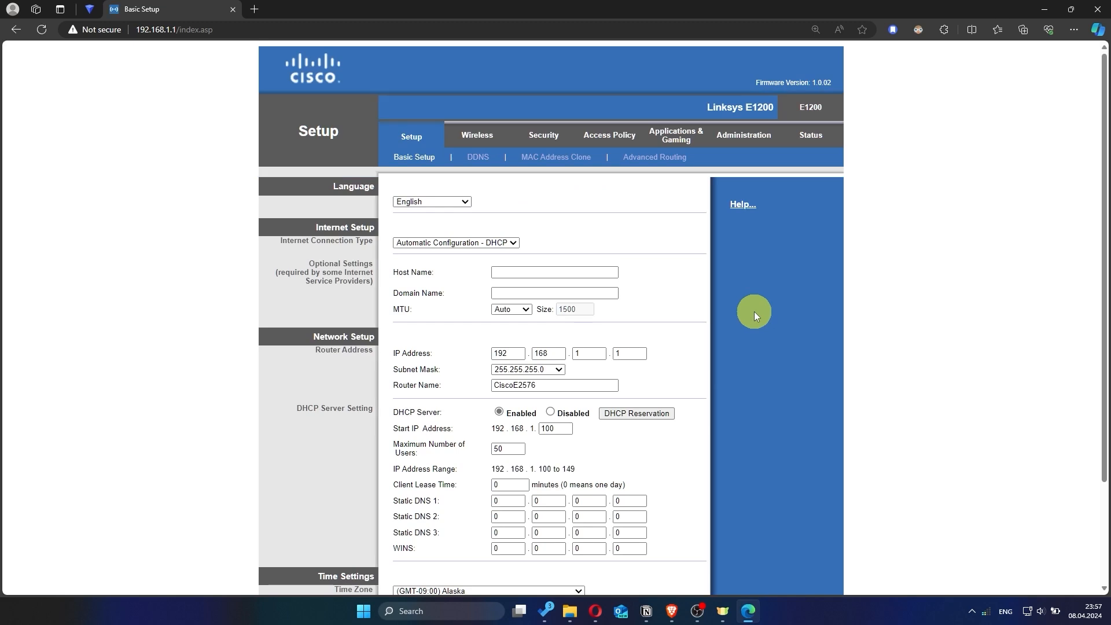
# - Open a new browser tab, search for hhh to test the internet connection, and close the tab
pyautogui.click(254, 9)
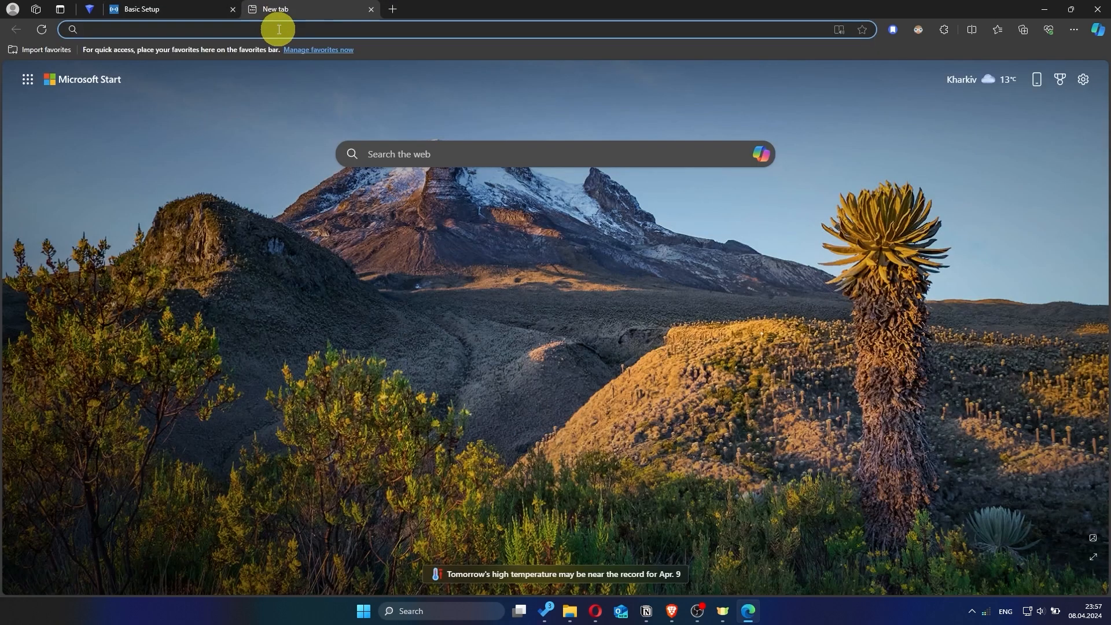
pyautogui.write('hhh')
pyautogui.press('Return')
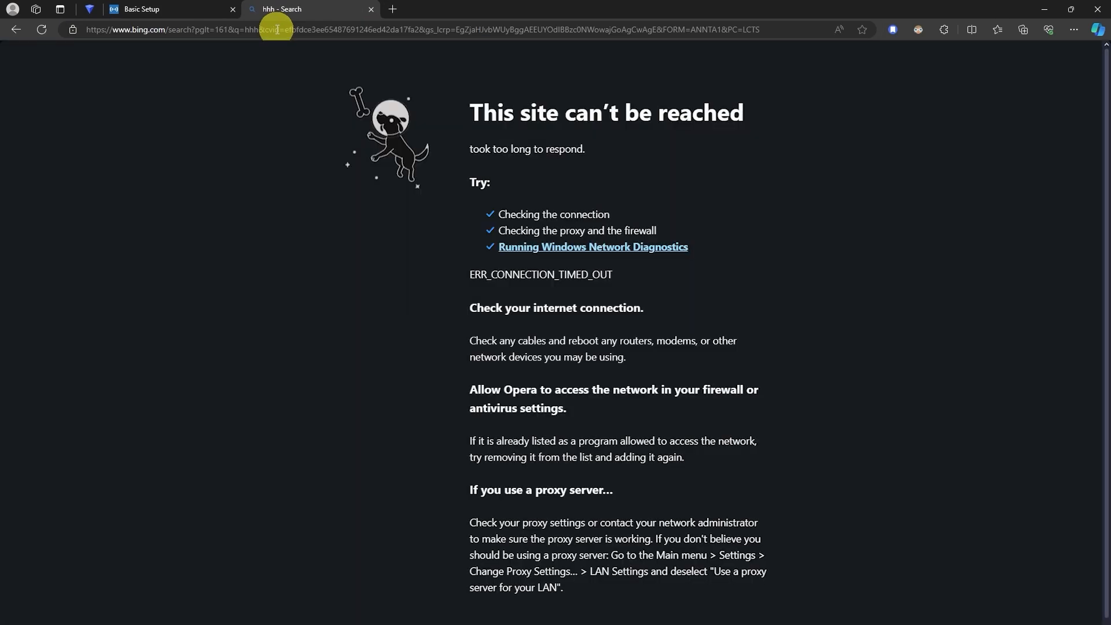
pyautogui.click(372, 9)
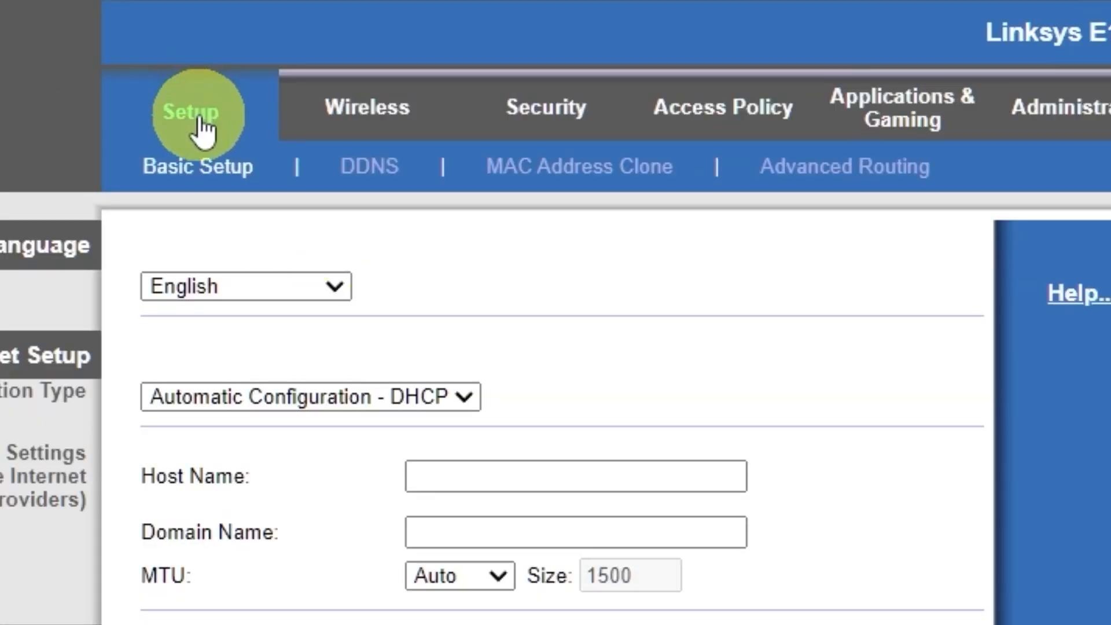
# - Enable MAC address cloning, clone the PC's MAC address into the router, and save the settings
pyautogui.click(197, 117)
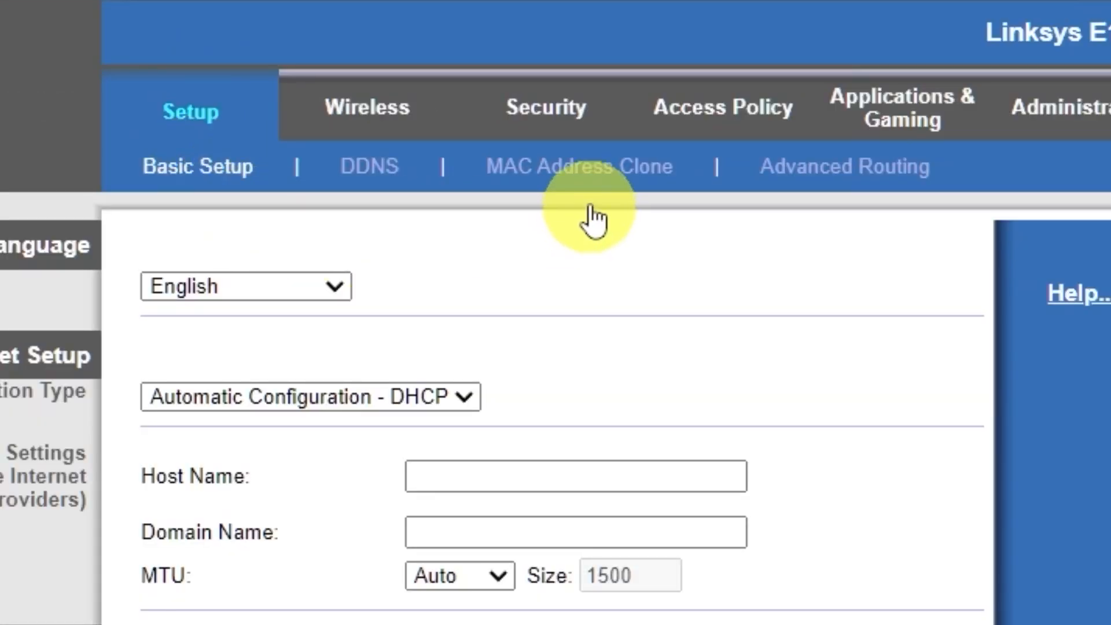
pyautogui.click(595, 172)
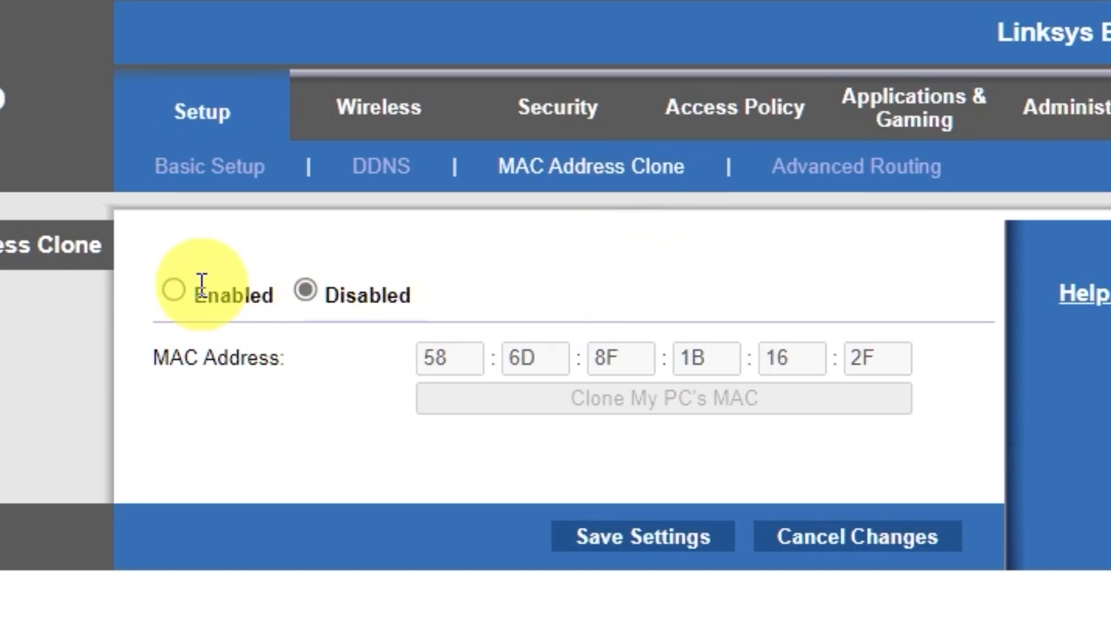
pyautogui.click(177, 288)
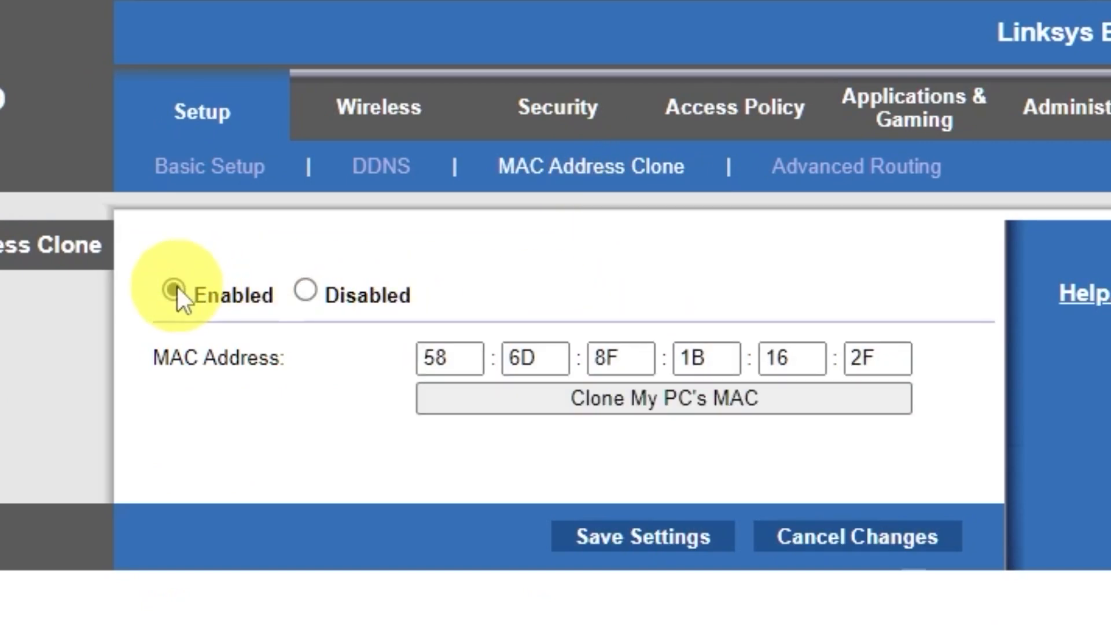
pyautogui.click(696, 409)
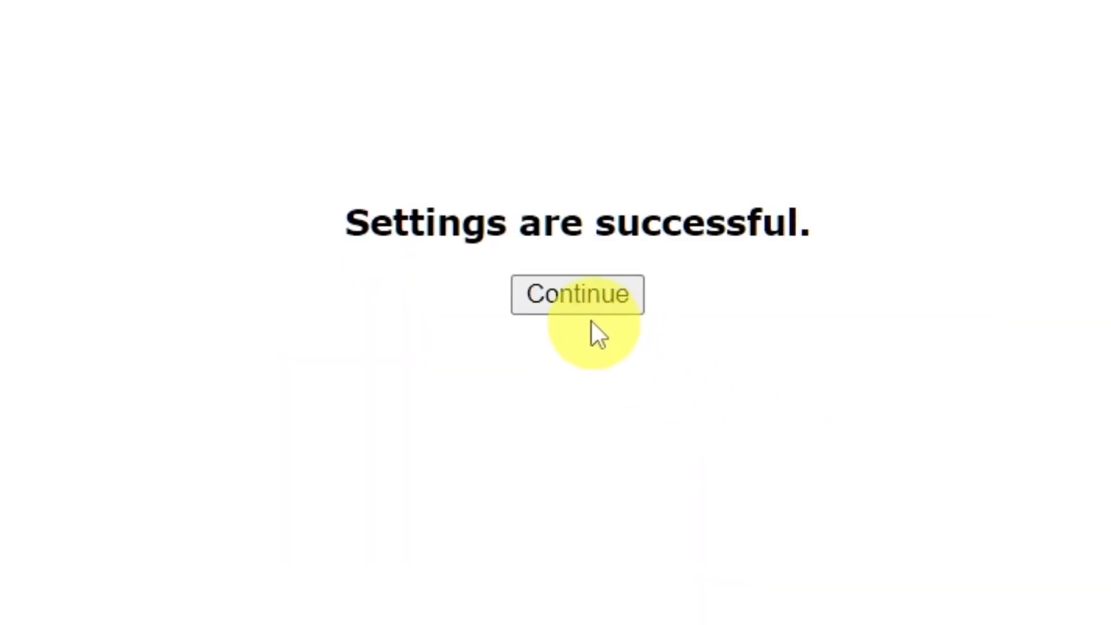
pyautogui.click(579, 304)
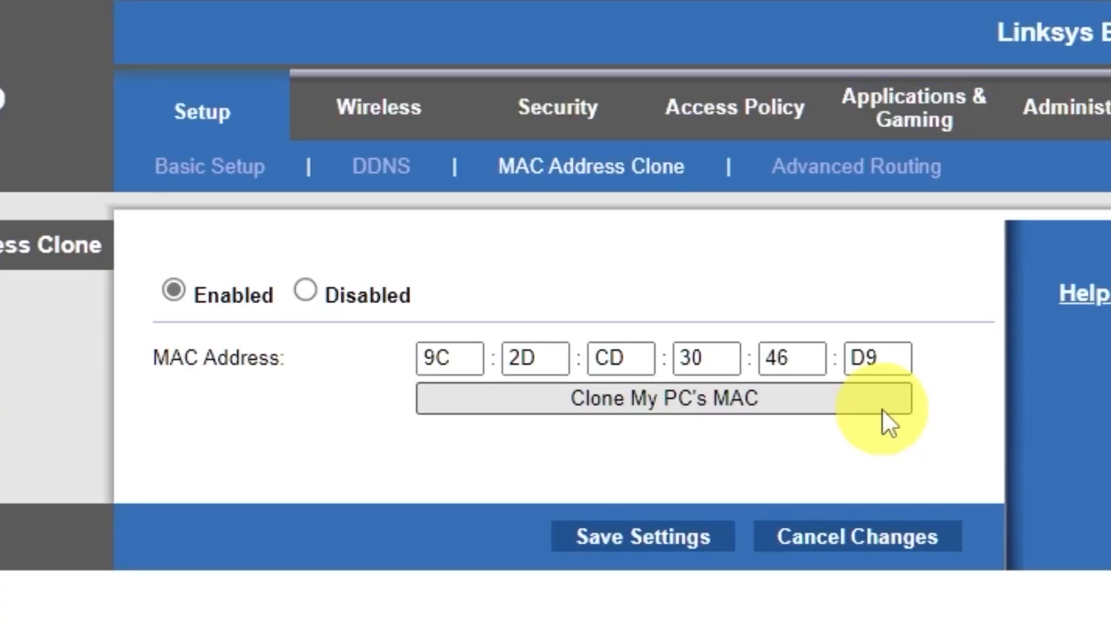
# - Return to basic setup and reboot the router again, confirming the reboot
pyautogui.click(191, 122)
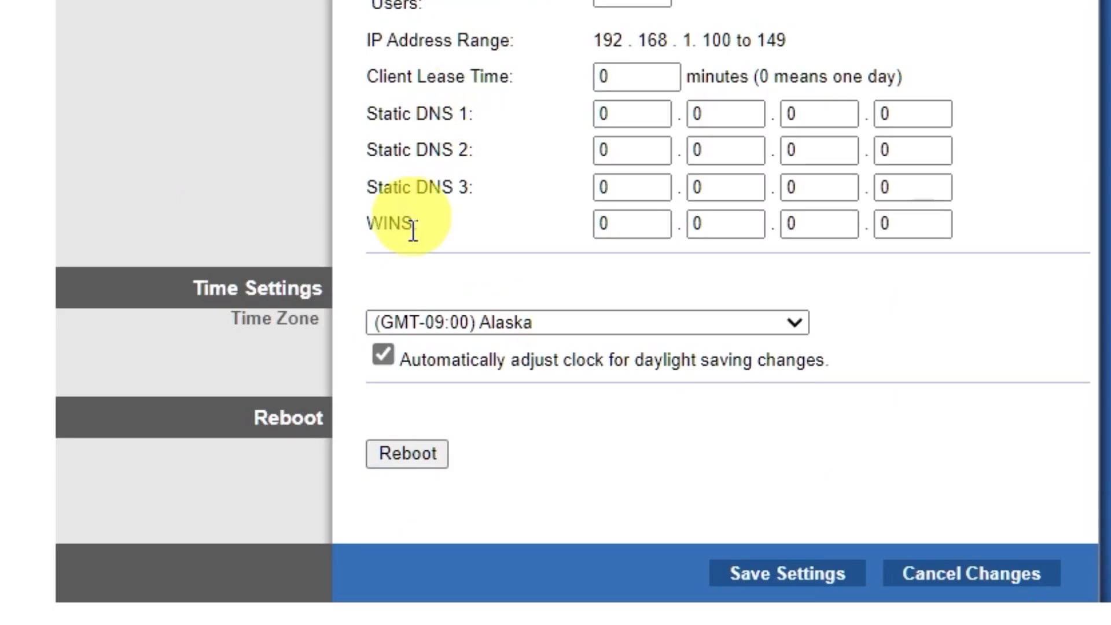
pyautogui.click(409, 454)
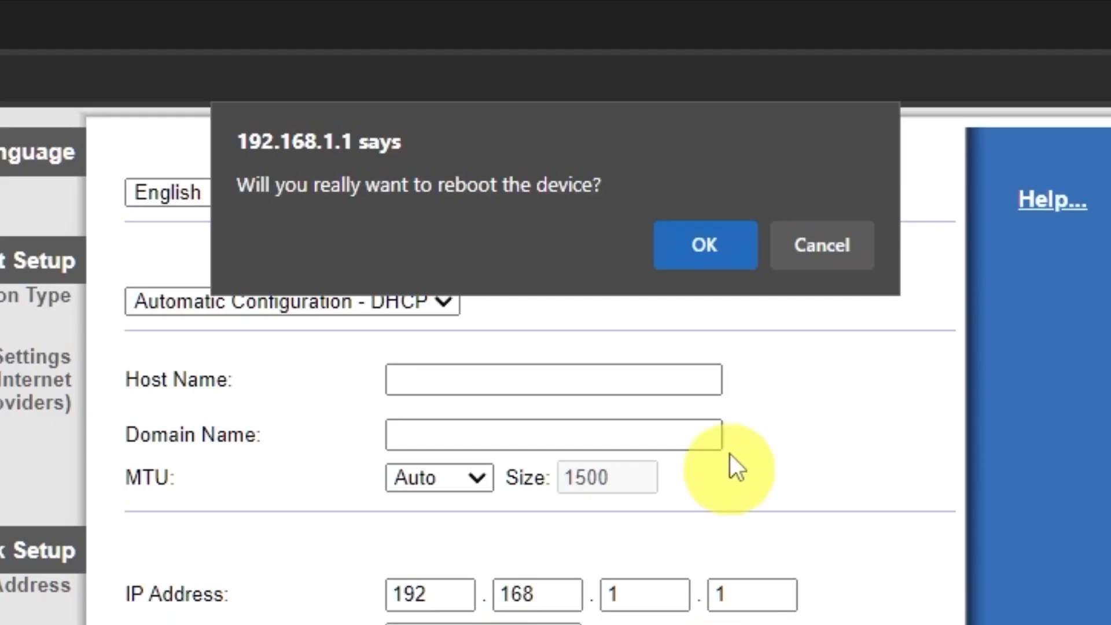
pyautogui.click(731, 258)
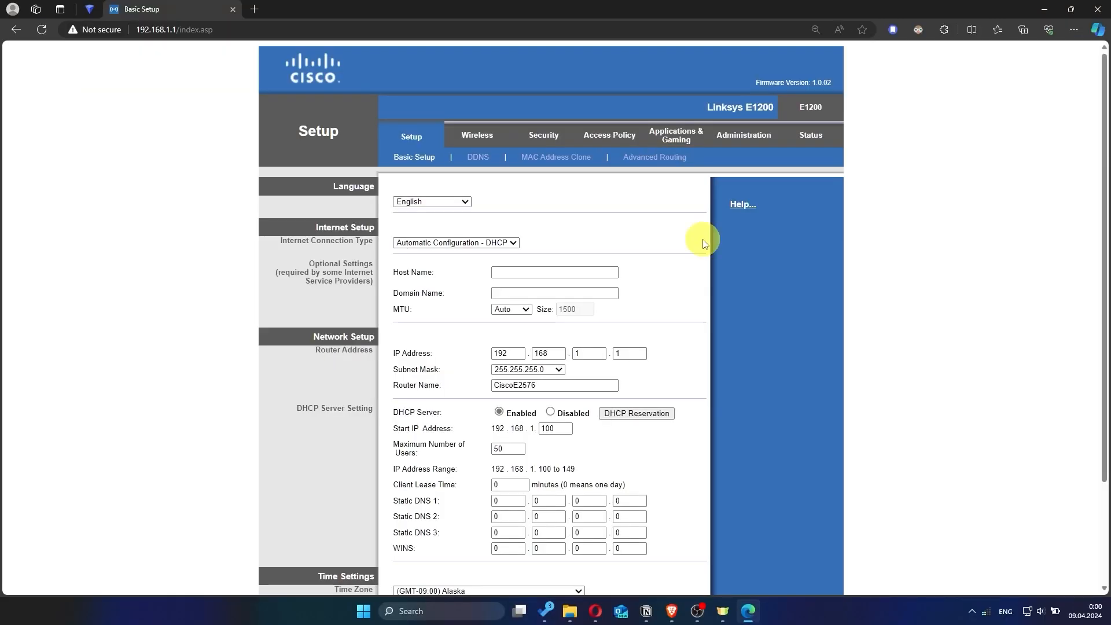
# - Search for hhh in a new tab to recheck the internet connection, then close that tab
pyautogui.click(255, 8)
pyautogui.write('hhh')
pyautogui.press('Return')
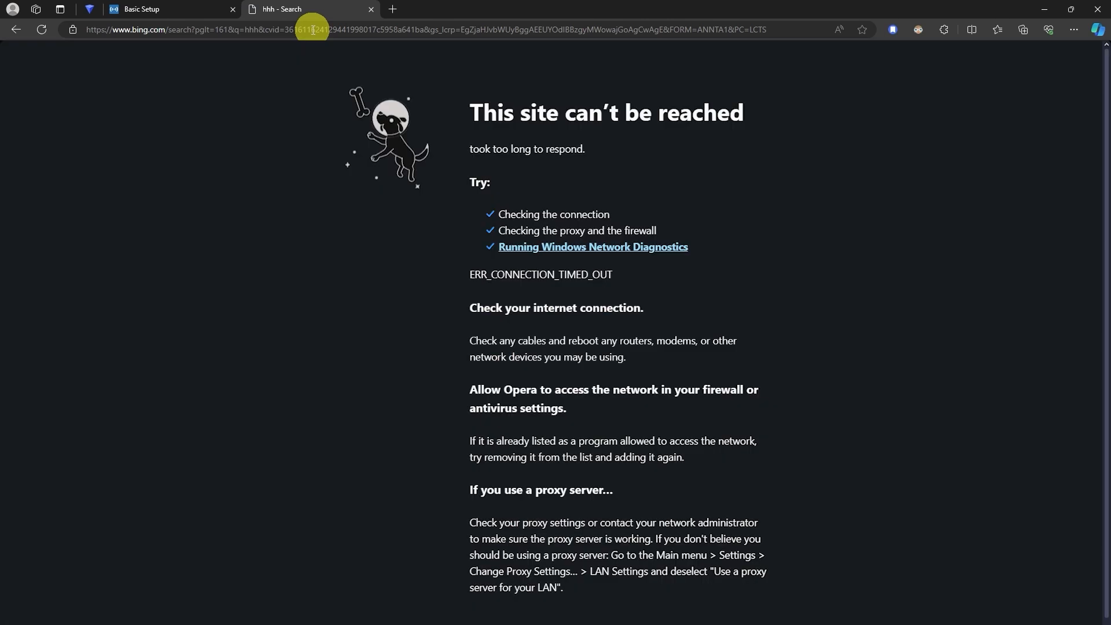
pyautogui.click(370, 10)
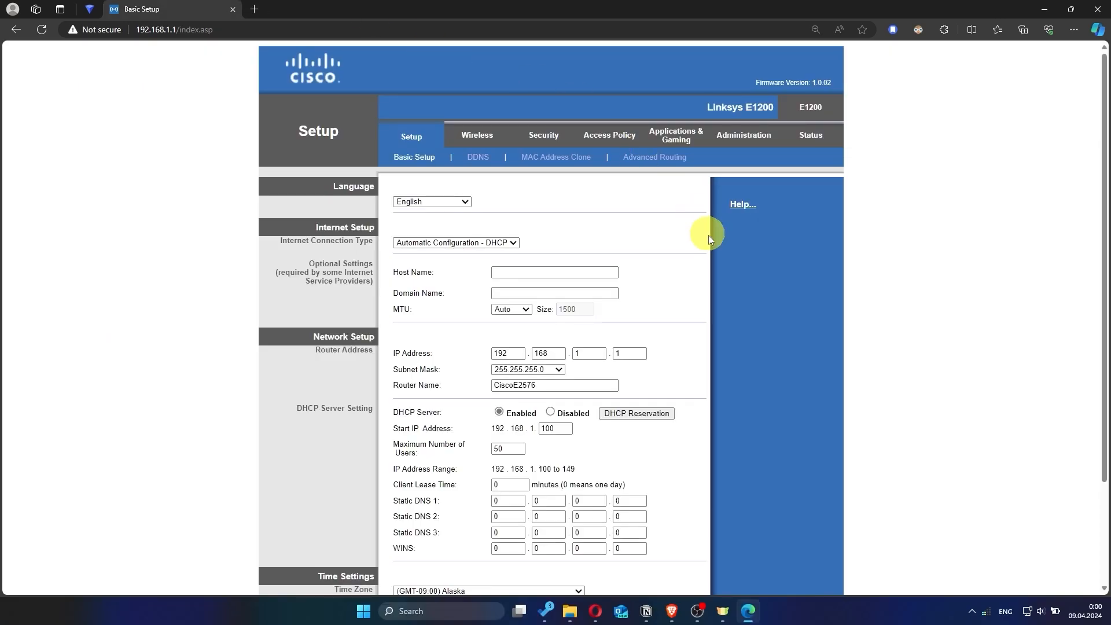